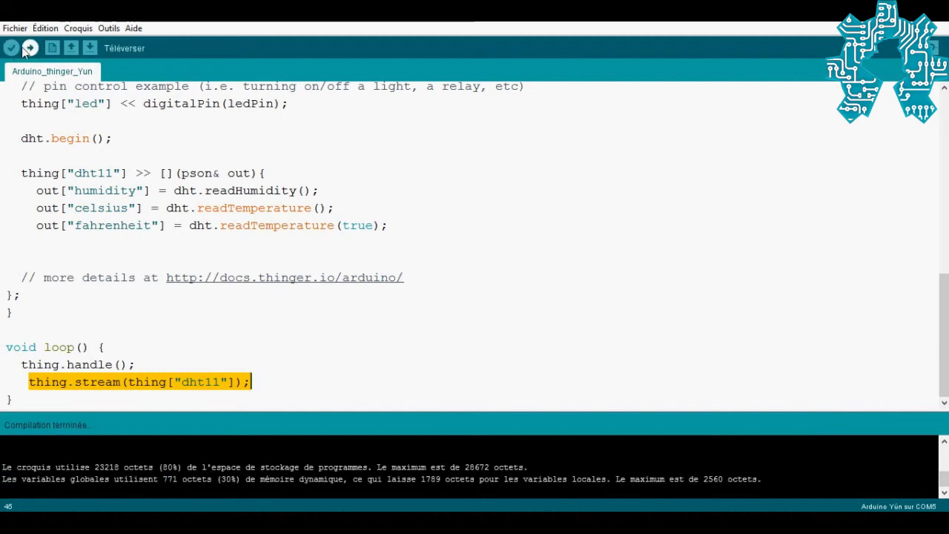
# - Upload the Arduino_thinger_Yun sketch to the Arduino Yún board
pyautogui.click(108, 29)
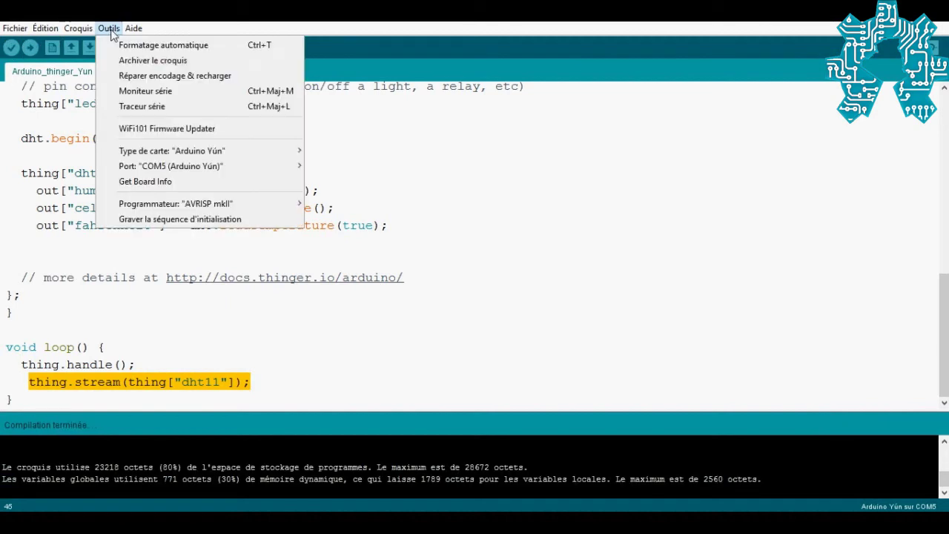
pyautogui.click(30, 48)
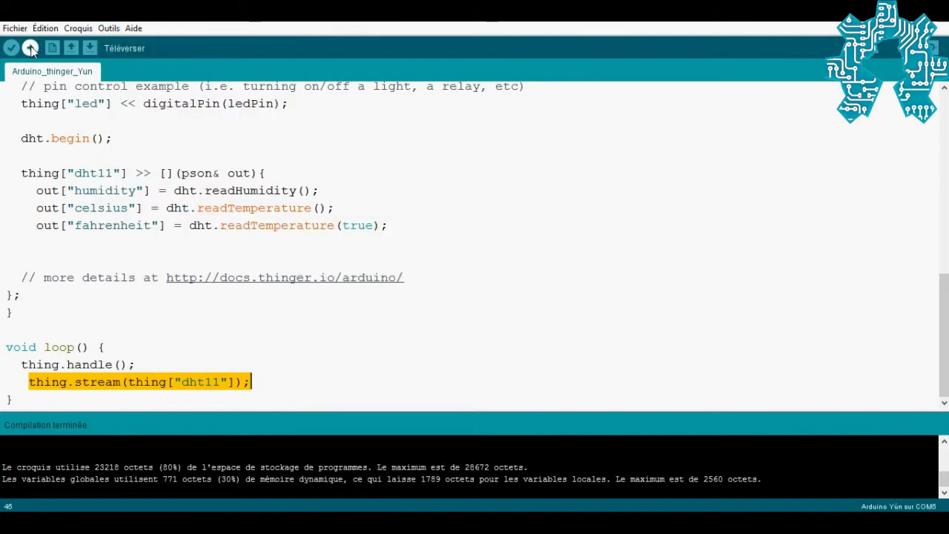
pyautogui.click(30, 48)
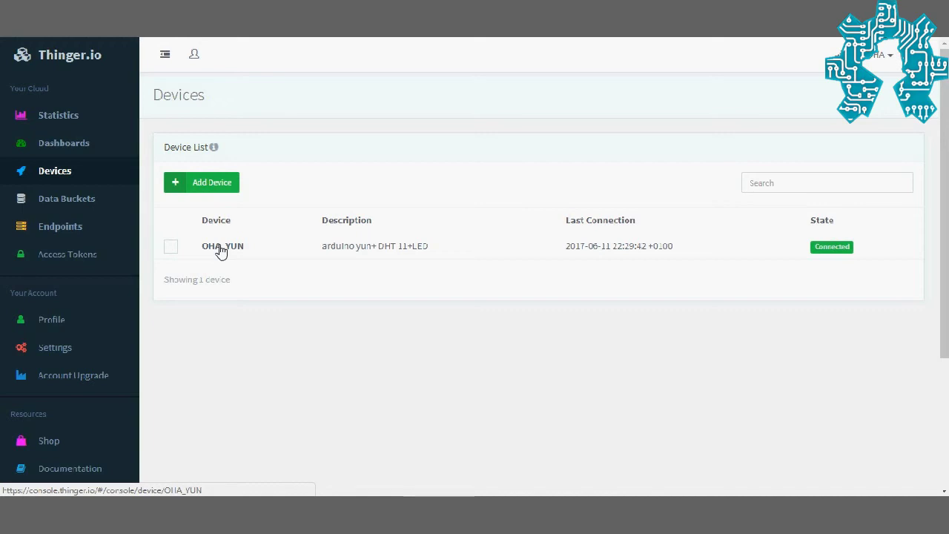
# - Switch to the Thinger.io console, open the OHA_YUN device to check its connection time, and view its API
pyautogui.click(221, 249)
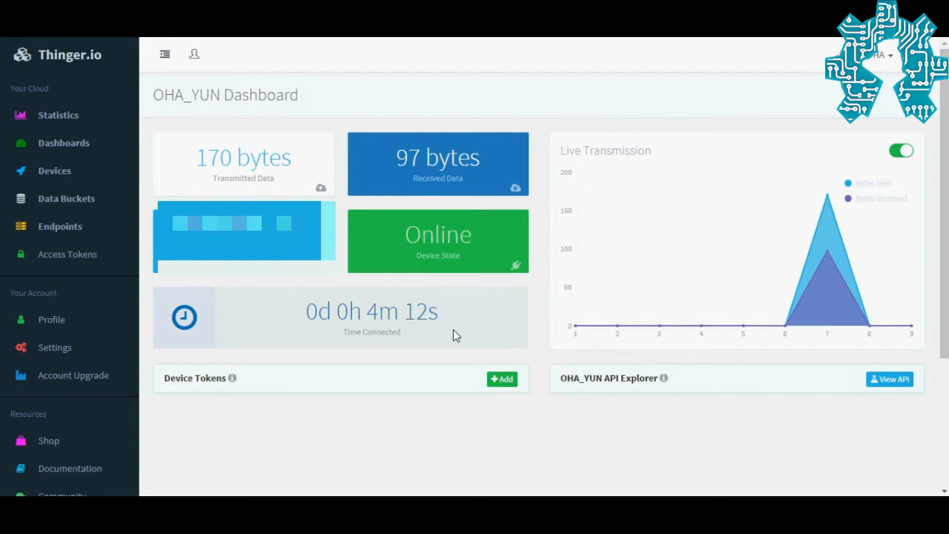
pyautogui.moveTo(297, 311); pyautogui.dragTo(447, 306)
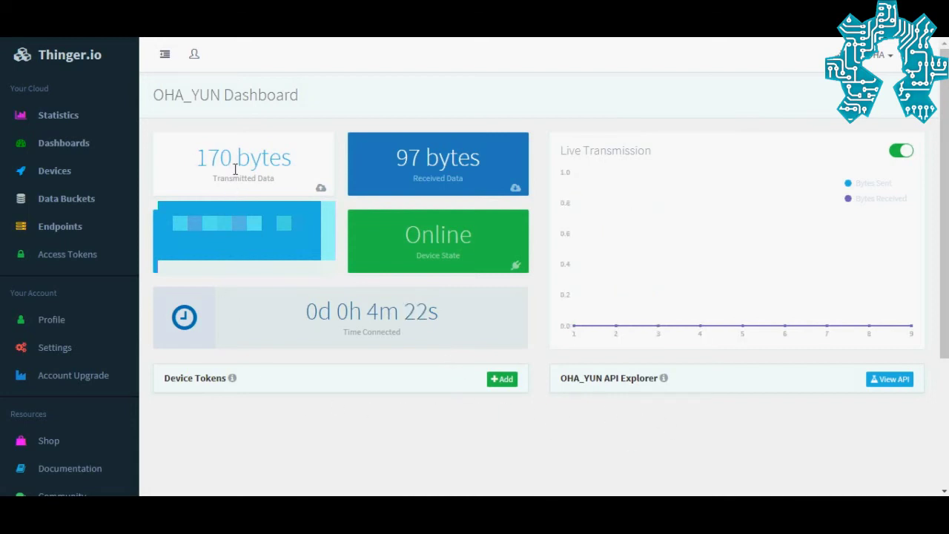
pyautogui.click(904, 381)
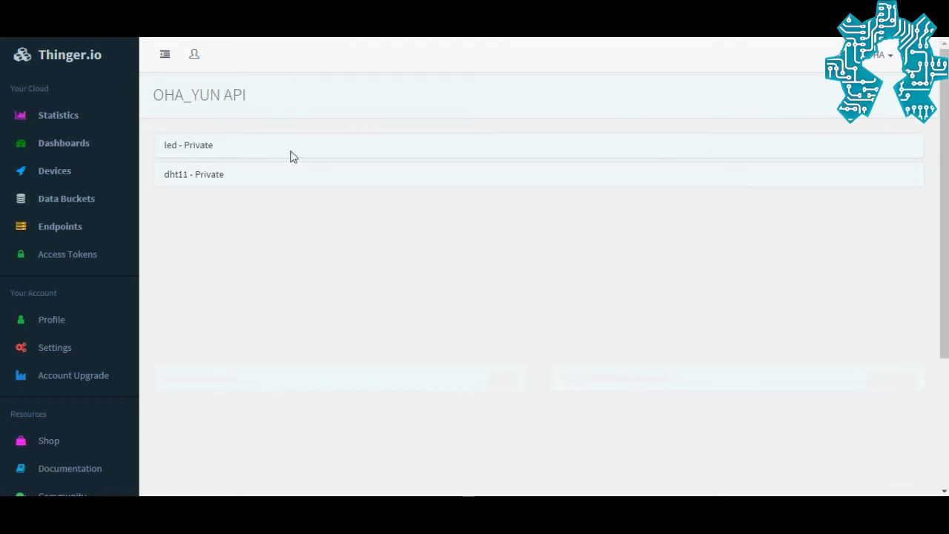
# - Expand the led resource of the OHA_YUN API and toggle its Boolean input to test the LED
pyautogui.click(173, 149)
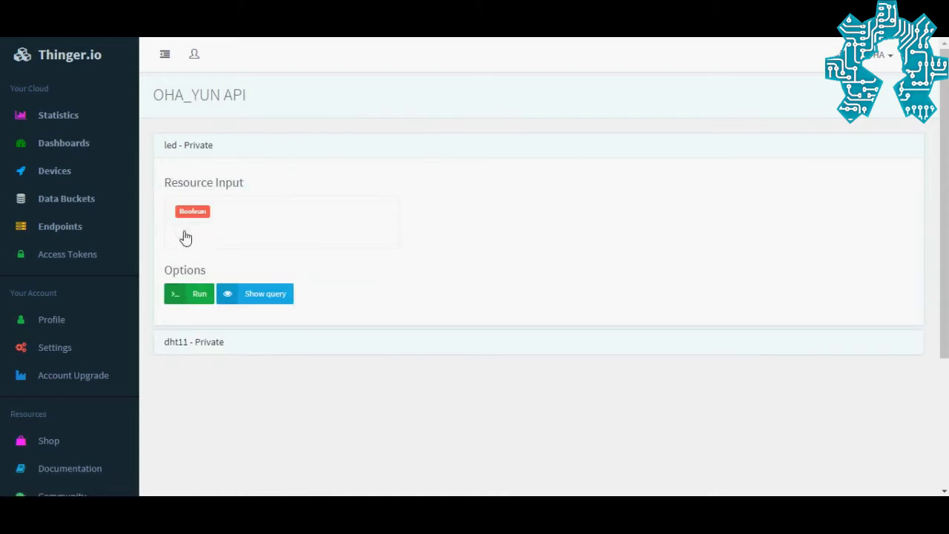
pyautogui.click(170, 146)
pyautogui.click(172, 151)
pyautogui.click(188, 234)
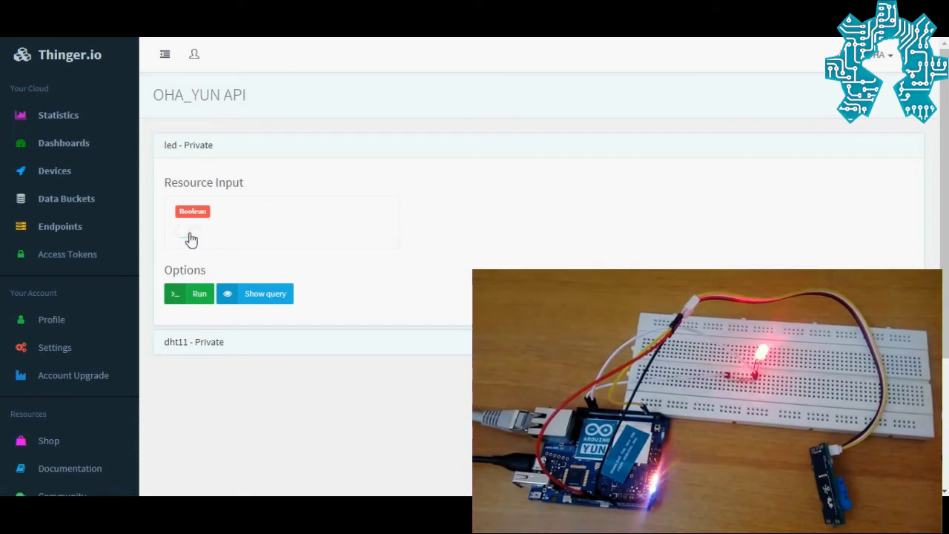
# - Expand the dht11 resource and examine its humidity, celsius and fahrenheit output values
pyautogui.click(210, 345)
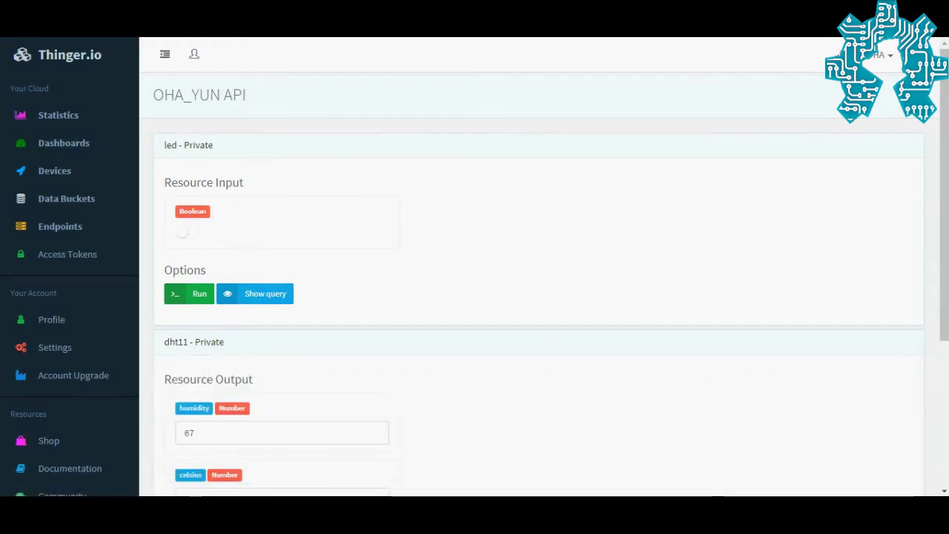
pyautogui.moveTo(943, 293); pyautogui.dragTo(944, 423)
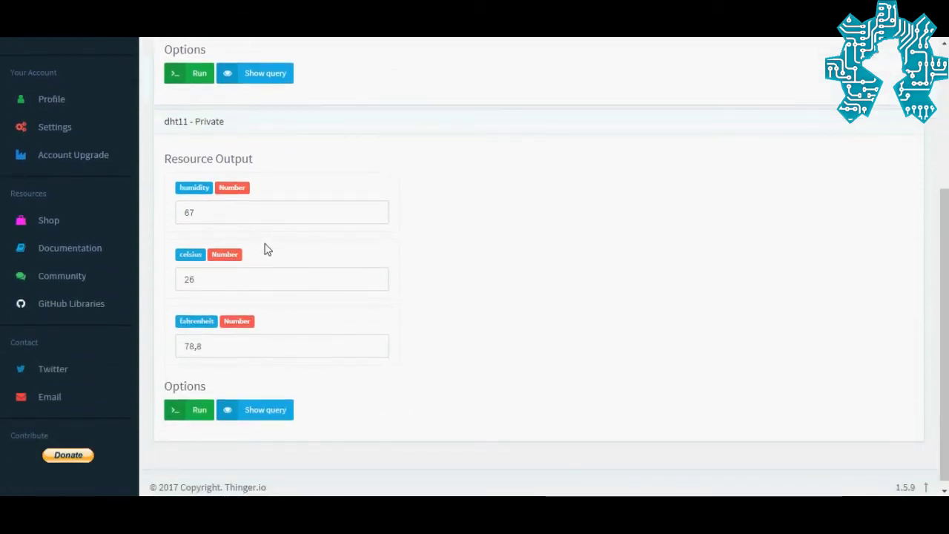
pyautogui.doubleClick(197, 213)
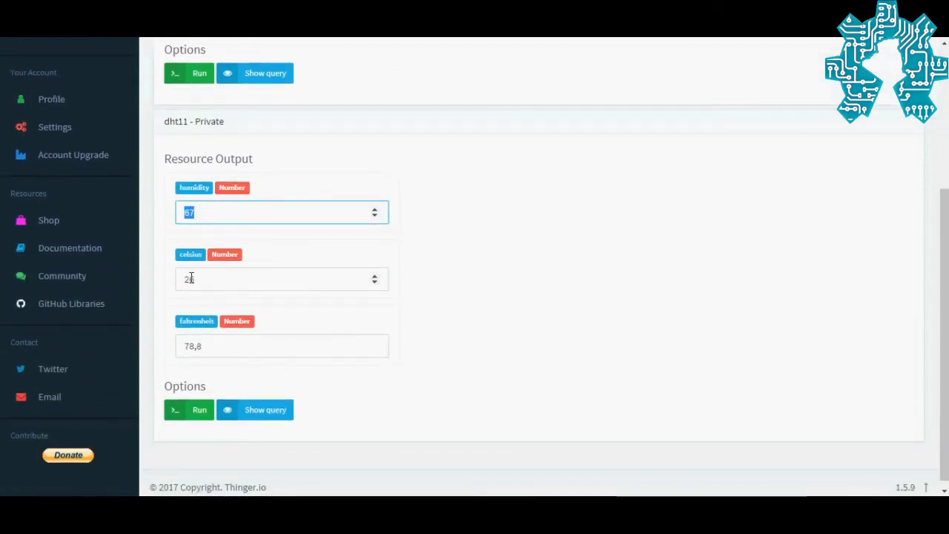
pyautogui.moveTo(199, 277); pyautogui.dragTo(174, 282)
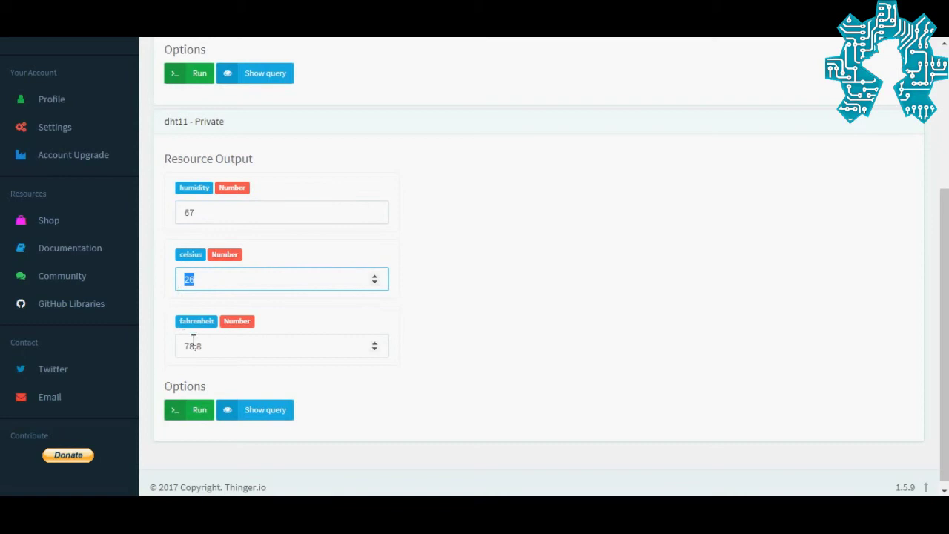
pyautogui.moveTo(197, 343); pyautogui.dragTo(178, 345)
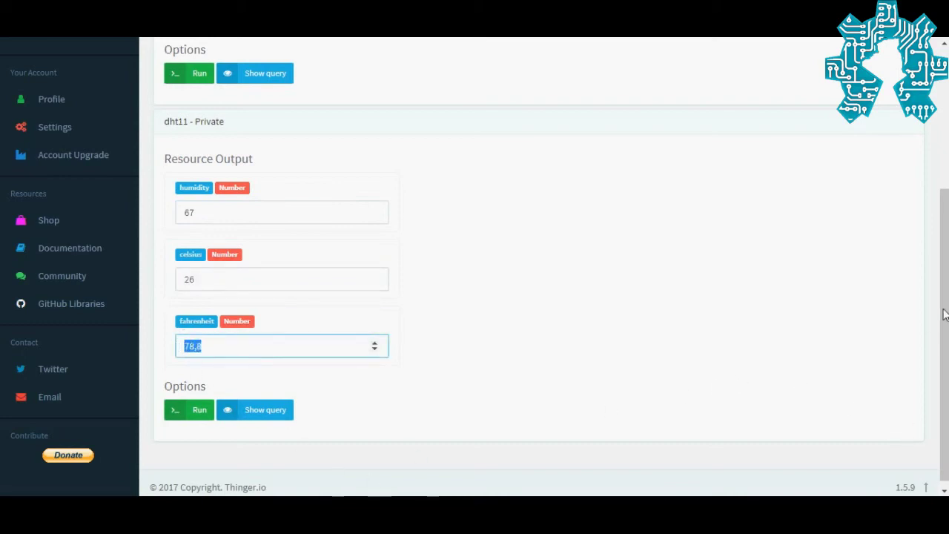
pyautogui.moveTo(942, 298); pyautogui.dragTo(941, 154)
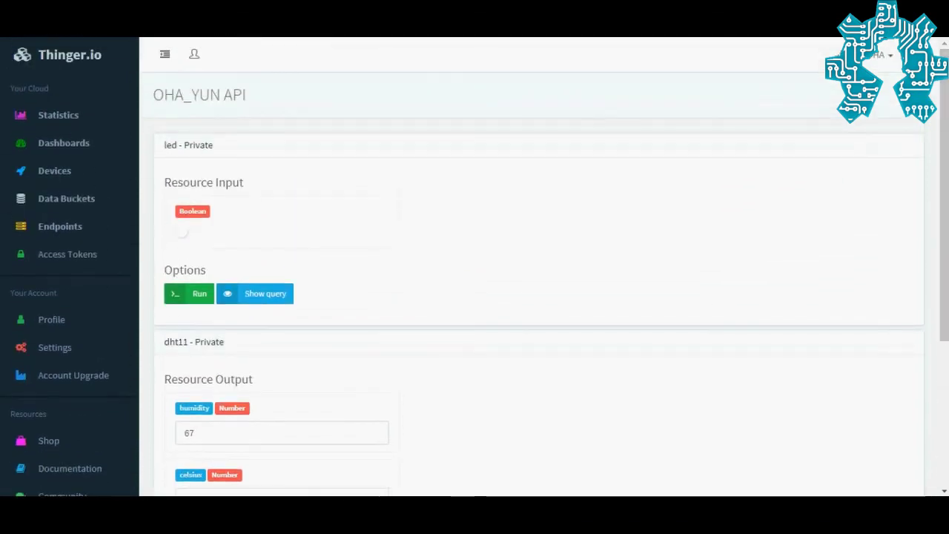
# - Start adding a new dashboard and set its dashboard id to yun
pyautogui.click(43, 152)
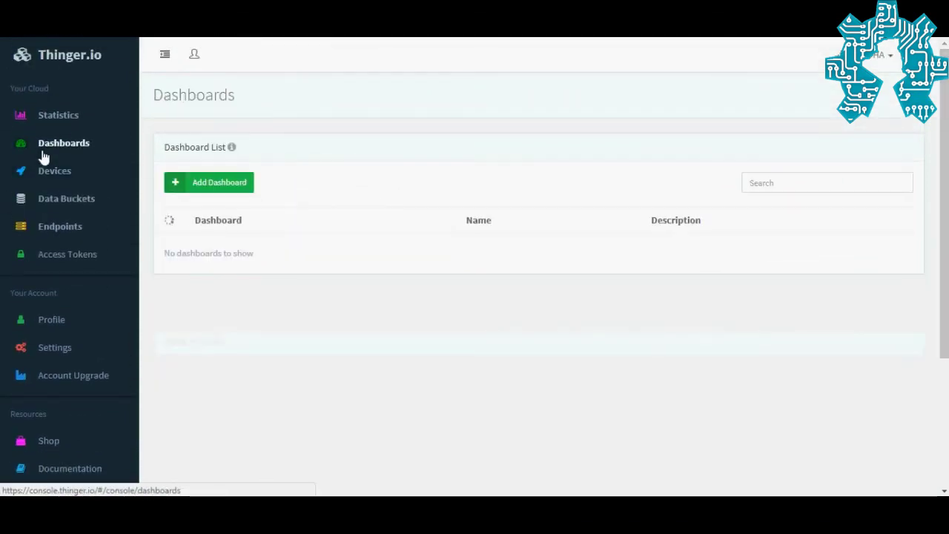
pyautogui.click(202, 187)
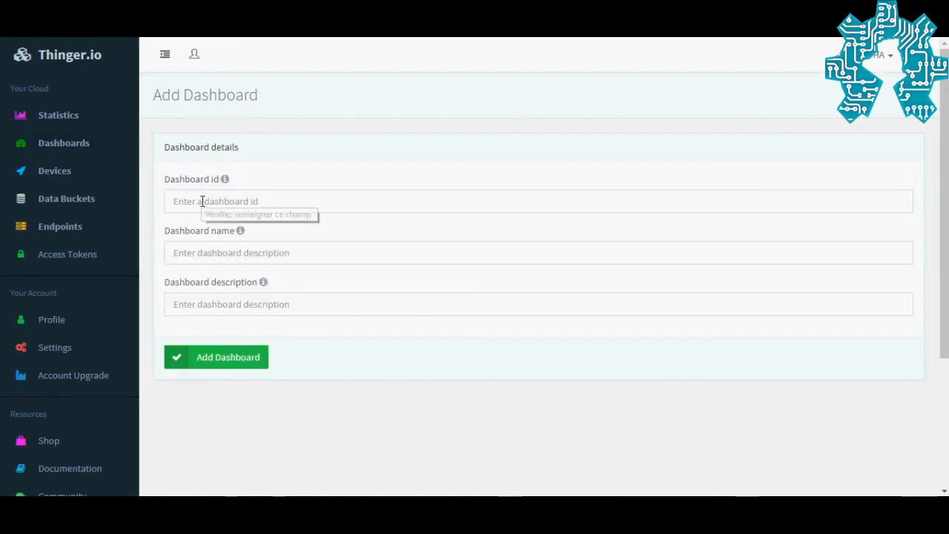
pyautogui.click(203, 201)
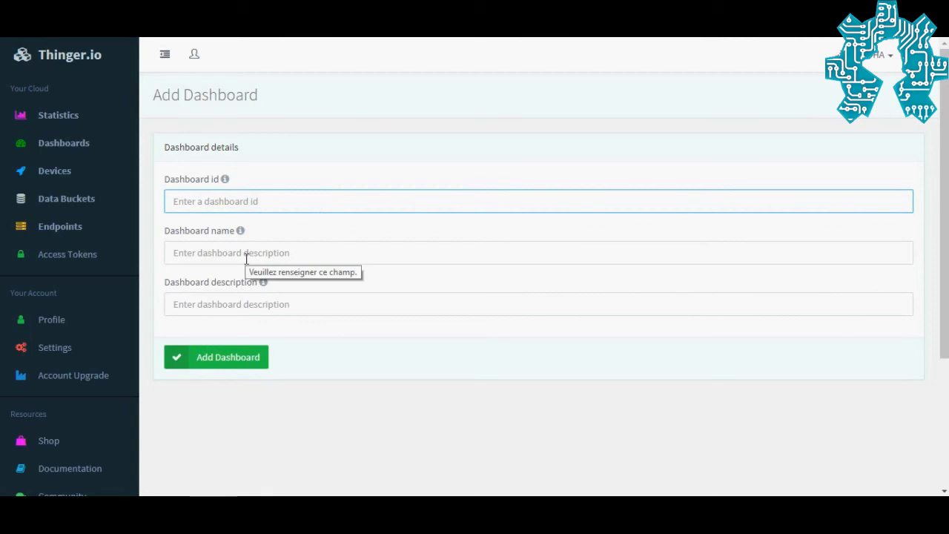
pyautogui.write('y')
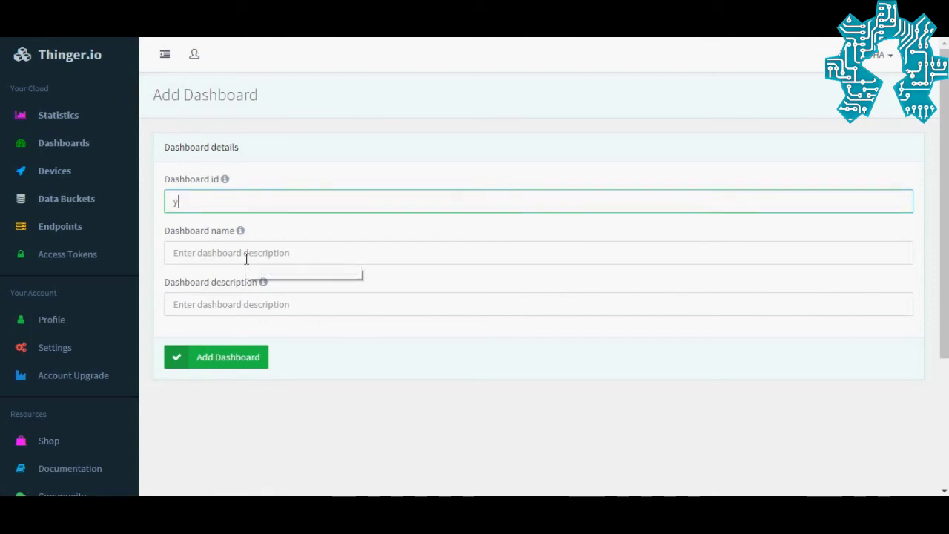
pyautogui.press('BackSpace')
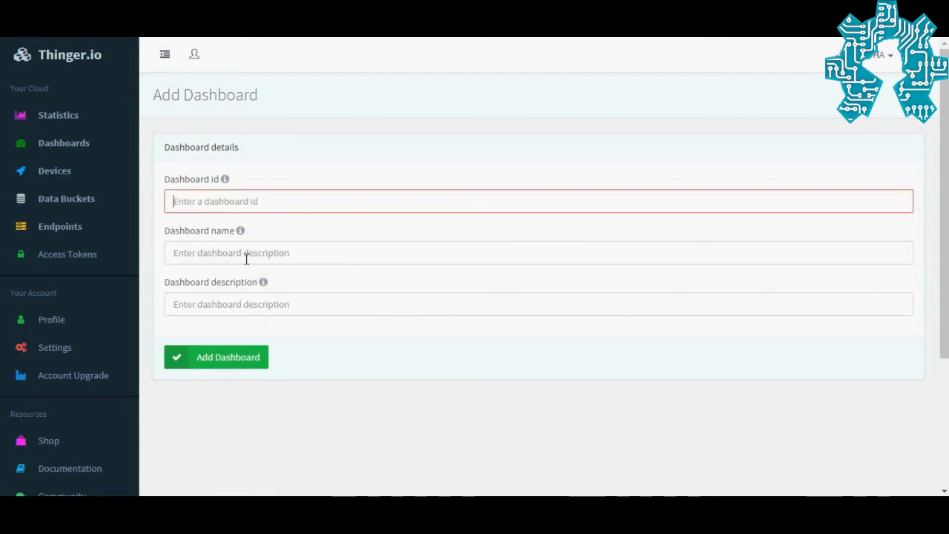
pyautogui.write('!y')
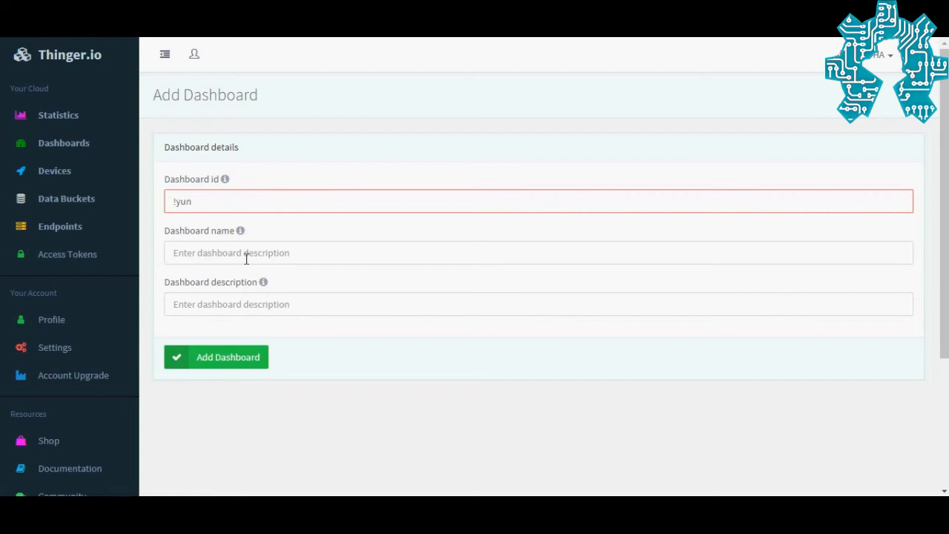
pyautogui.write('un')
pyautogui.press('Left')
pyautogui.press('Left')
pyautogui.press('Left')
pyautogui.press('BackSpace')
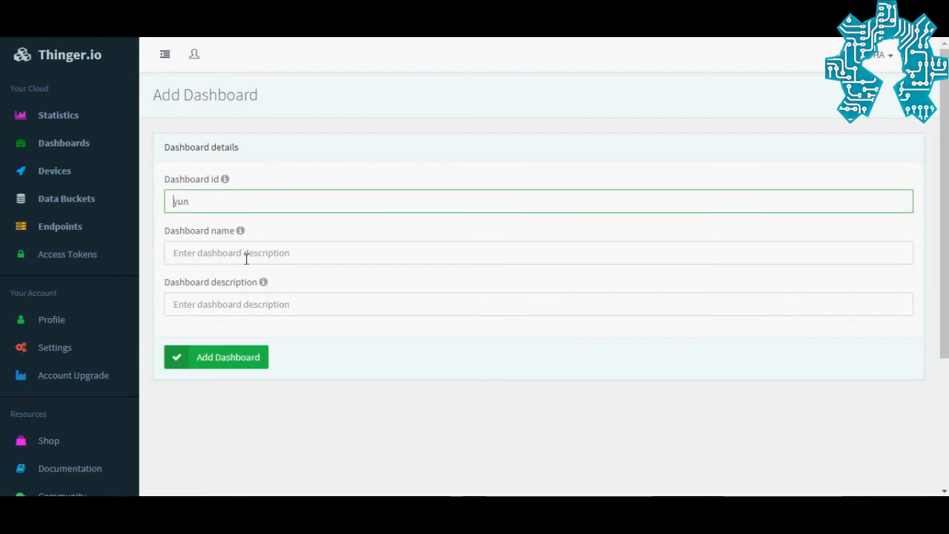
# - Set the new dashboard's name to YUN_OHA
pyautogui.click(246, 258)
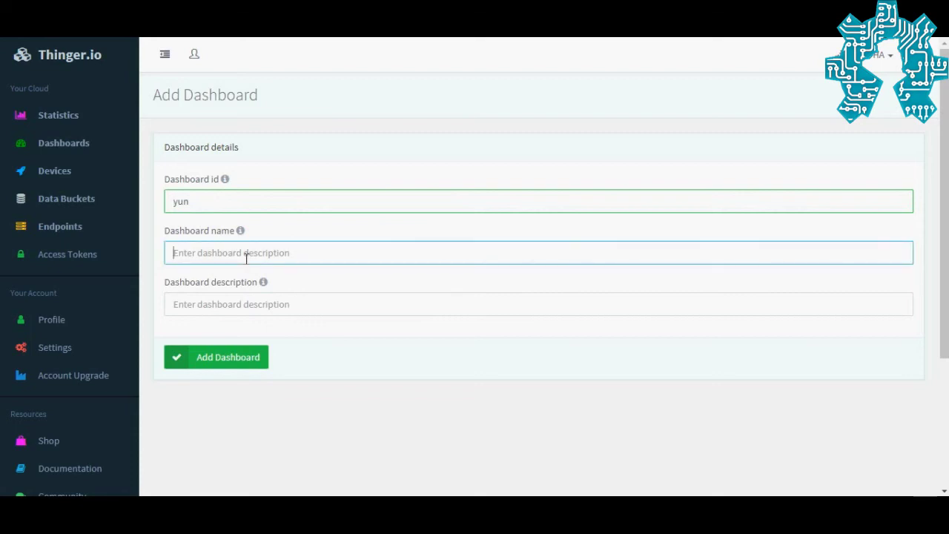
pyautogui.write('Y')
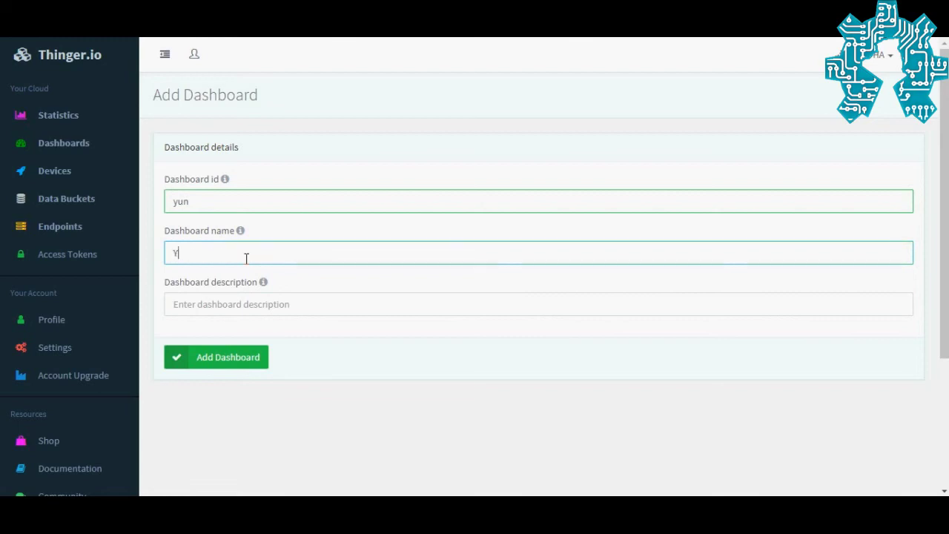
pyautogui.write('UN')
pyautogui.write('8')
pyautogui.write('_')
pyautogui.write('OHA')
# - Enter the dashboard description DHT11 + LED and create the dashboard
pyautogui.click(229, 304)
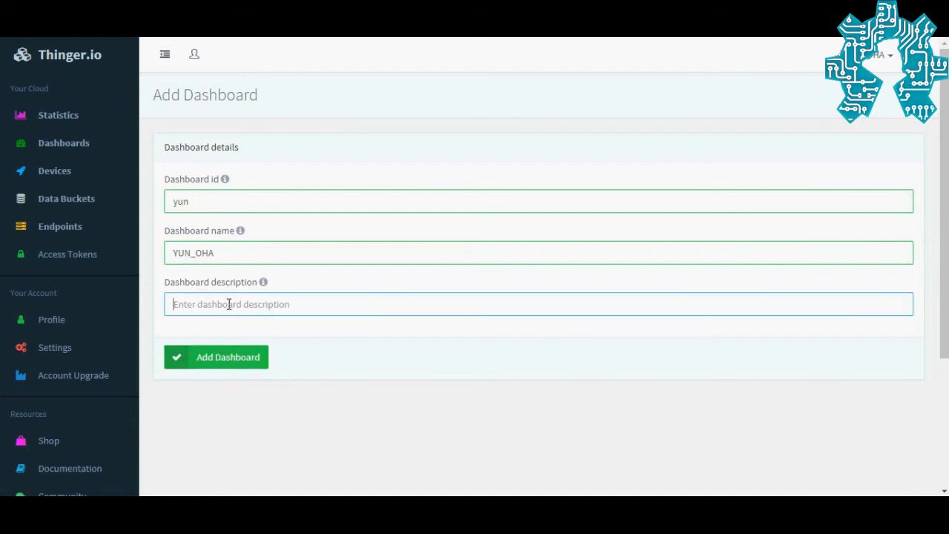
pyautogui.write('DHT')
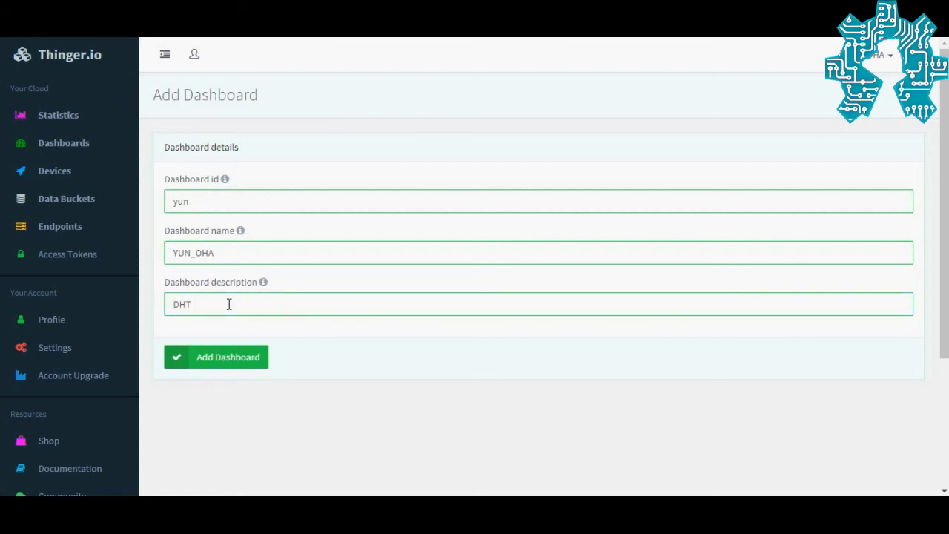
pyautogui.write('11 + LED')
pyautogui.click(226, 359)
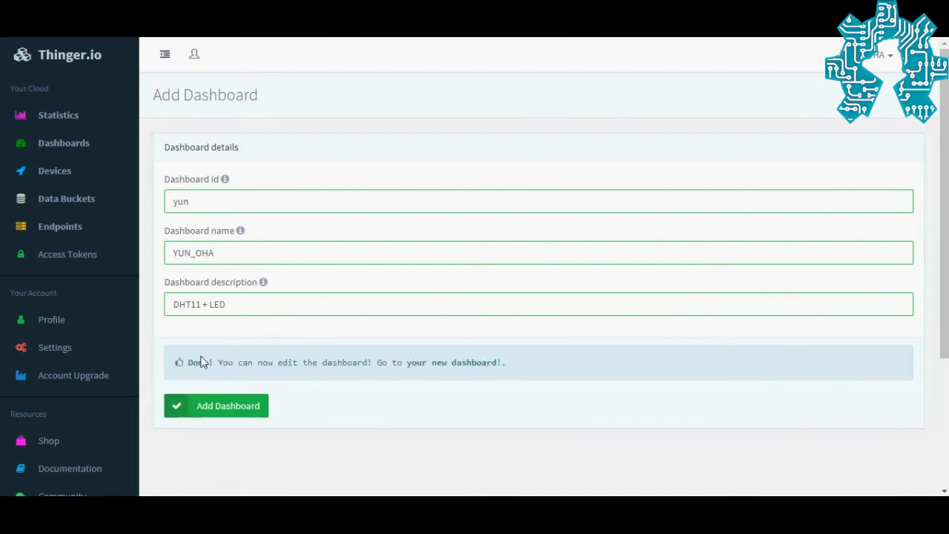
# - Open the new YUN_OHA dashboard in edit mode and start a new widget of type Donut Chart
pyautogui.click(439, 364)
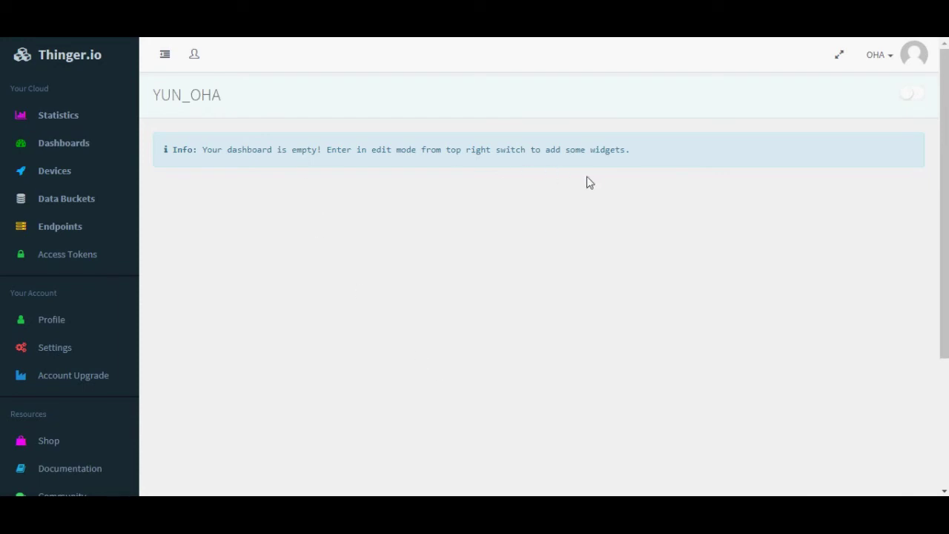
pyautogui.click(911, 97)
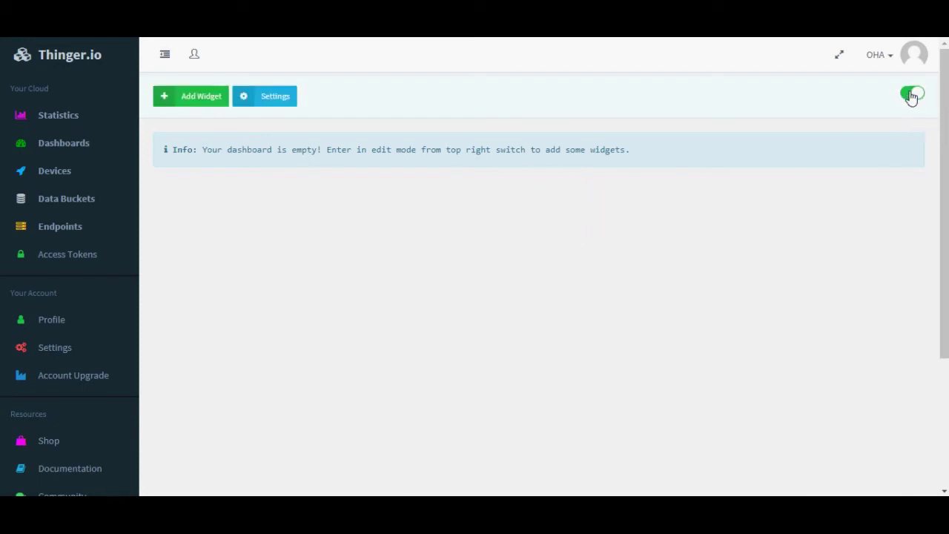
pyautogui.click(192, 98)
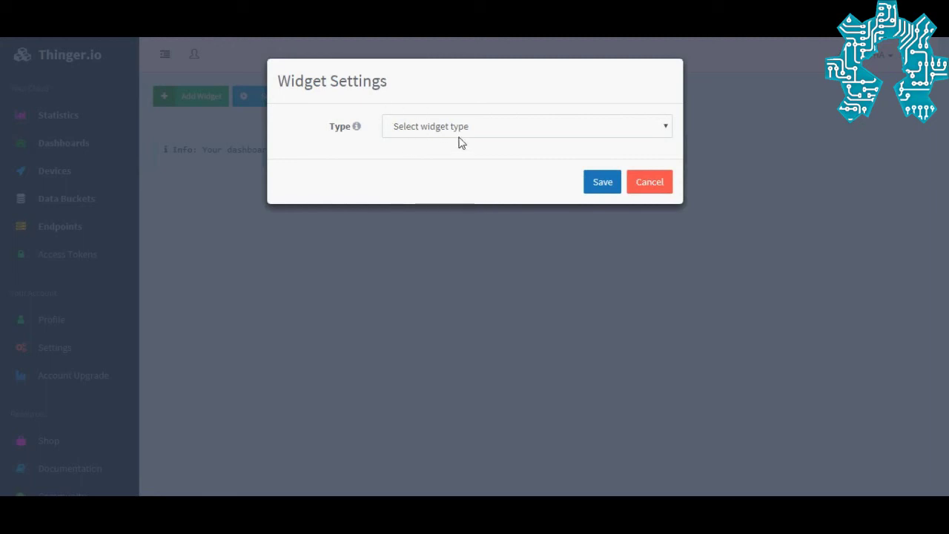
pyautogui.click(665, 130)
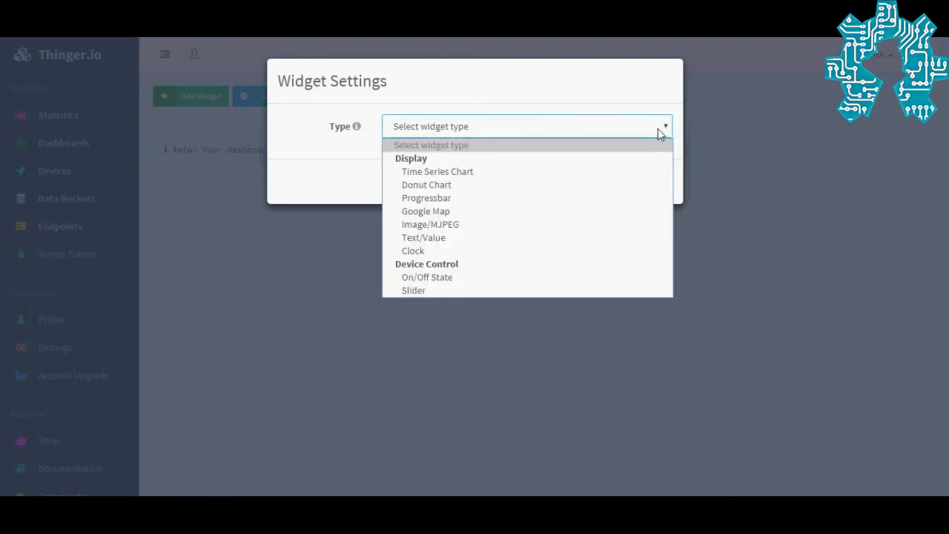
pyautogui.click(577, 193)
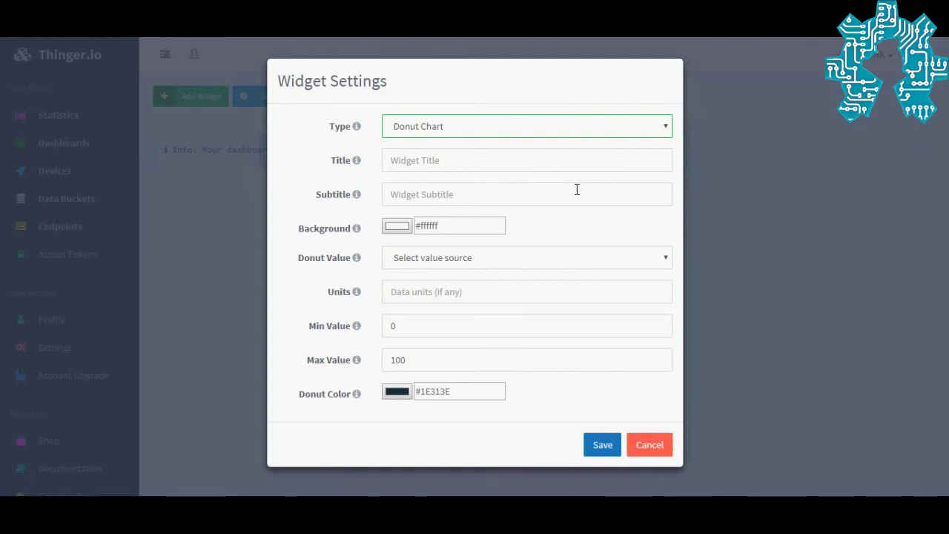
# - Enter Temp as the donut chart widget's title and Celcus as its subtitle
pyautogui.click(466, 157)
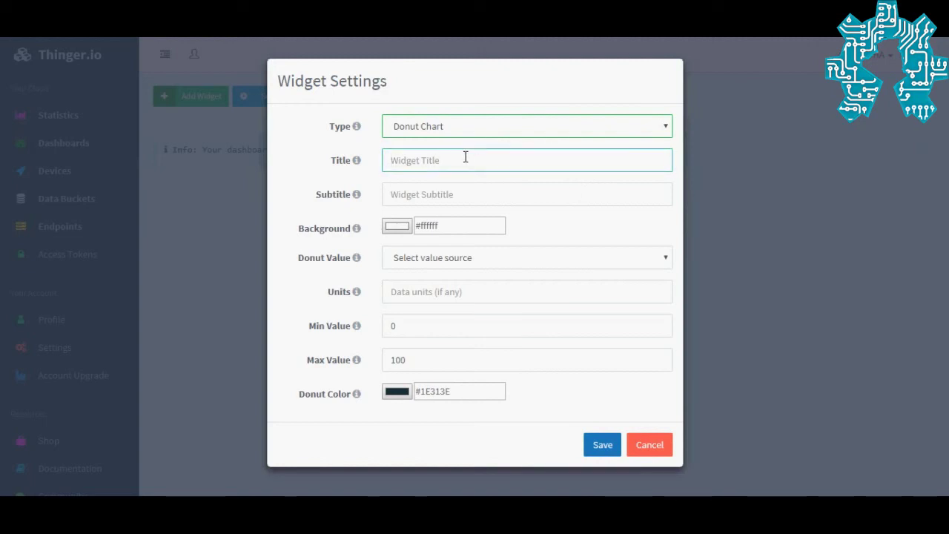
pyautogui.write('T')
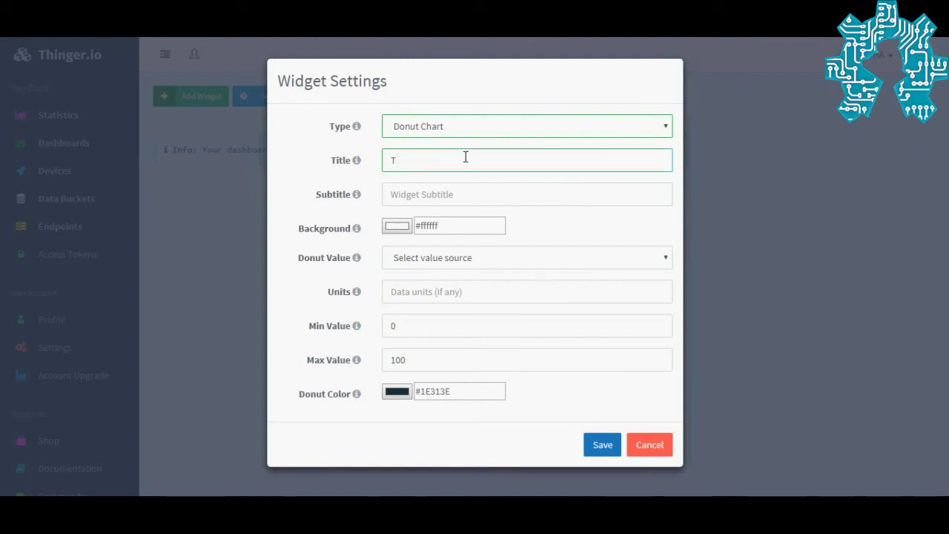
pyautogui.write('emp')
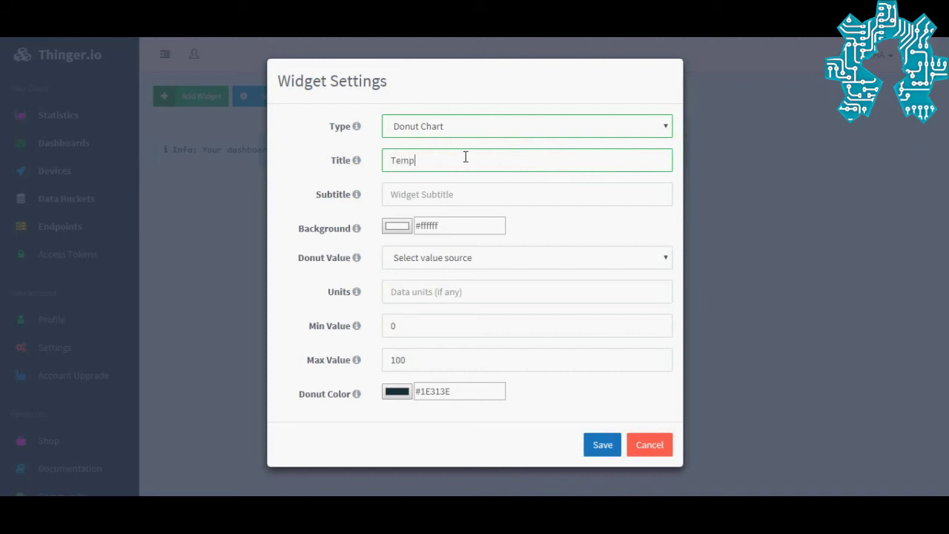
pyautogui.click(455, 194)
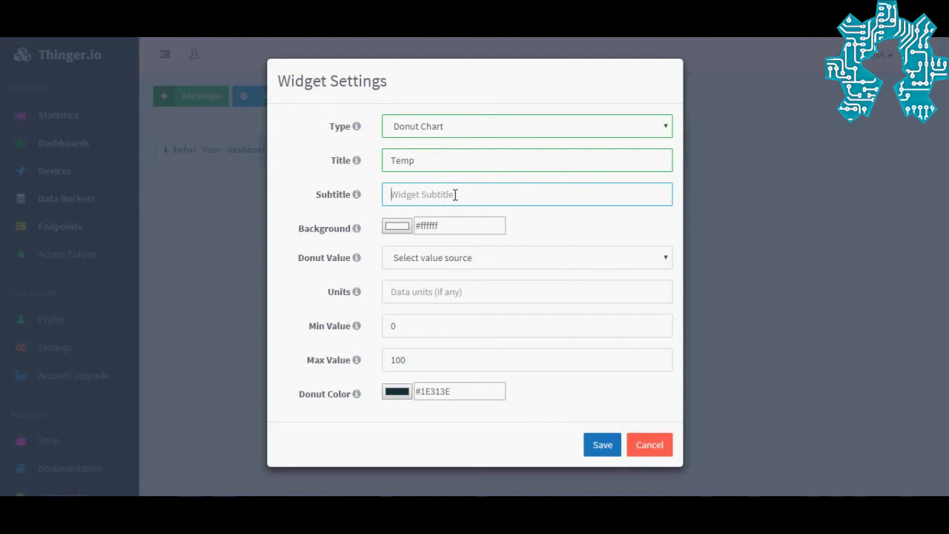
pyautogui.write('Celcus')
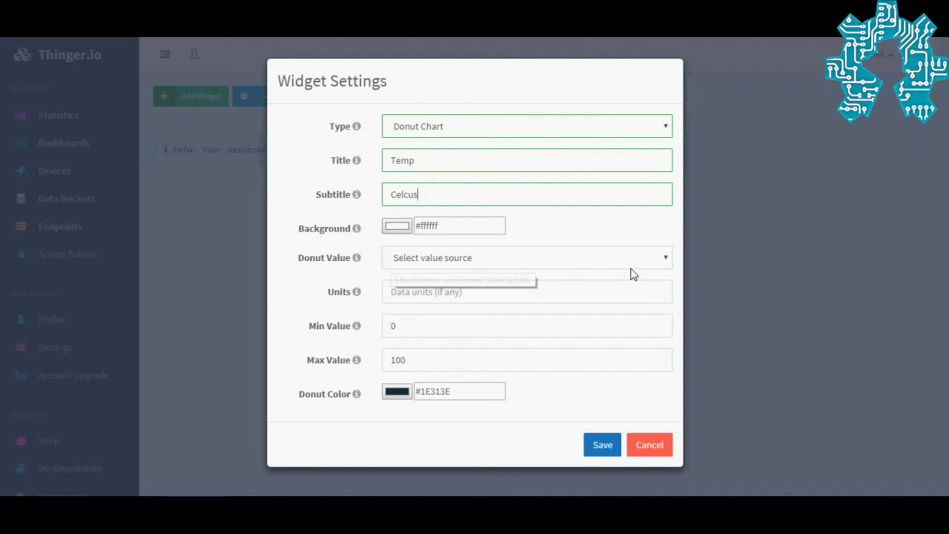
# - Take the donut value from device OHA_YUN, using resource dht11 and its celsius value
pyautogui.click(664, 261)
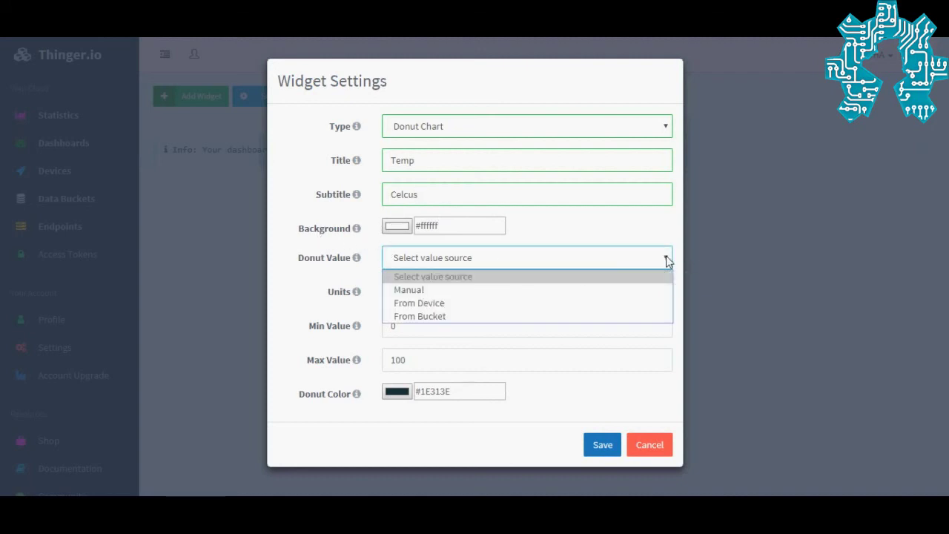
pyautogui.click(615, 304)
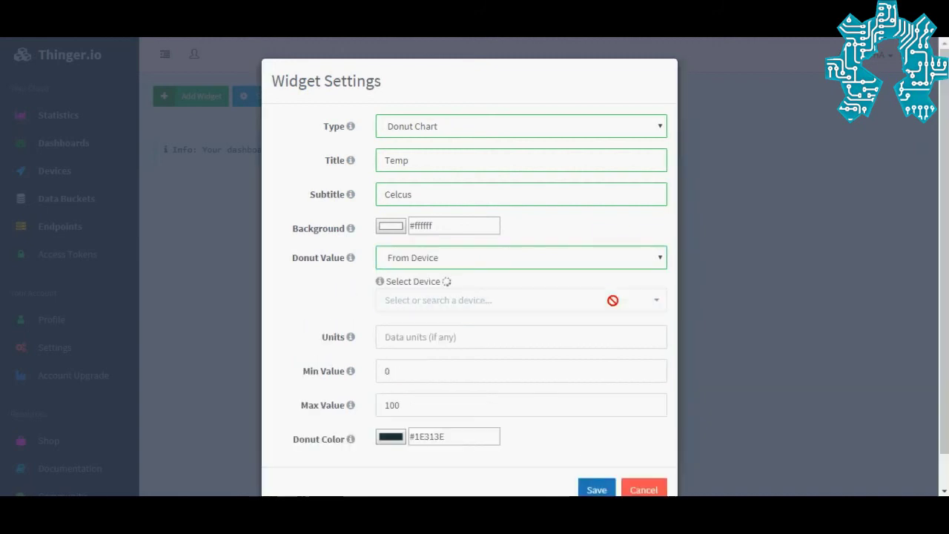
pyautogui.click(647, 304)
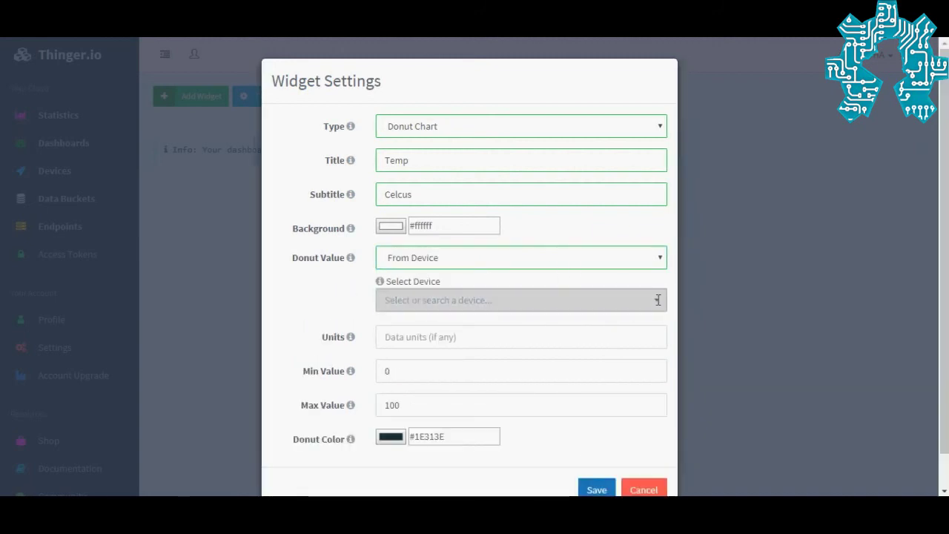
pyautogui.click(616, 326)
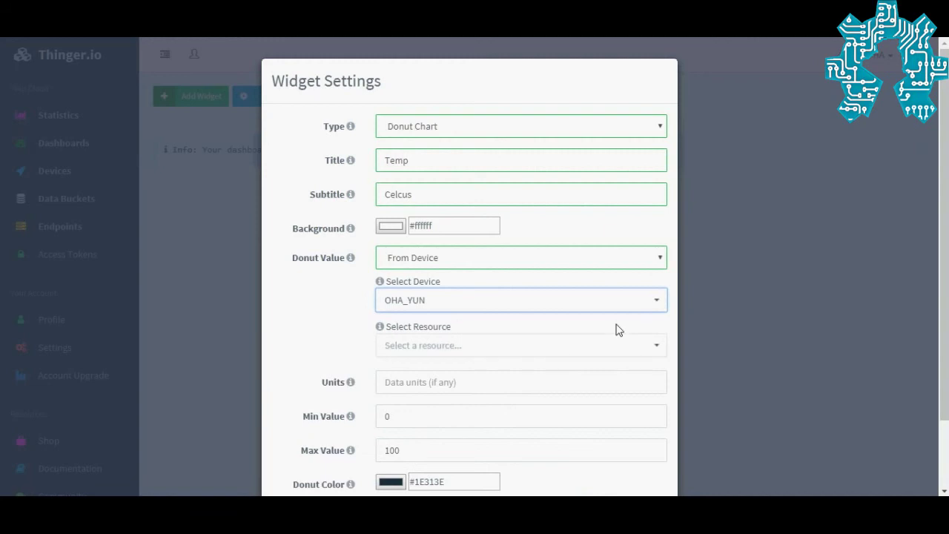
pyautogui.click(662, 347)
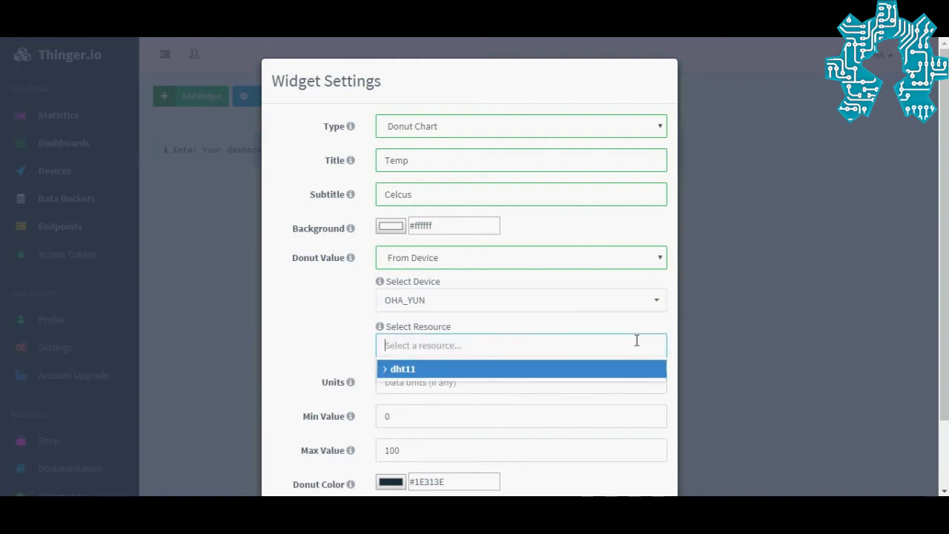
pyautogui.click(614, 371)
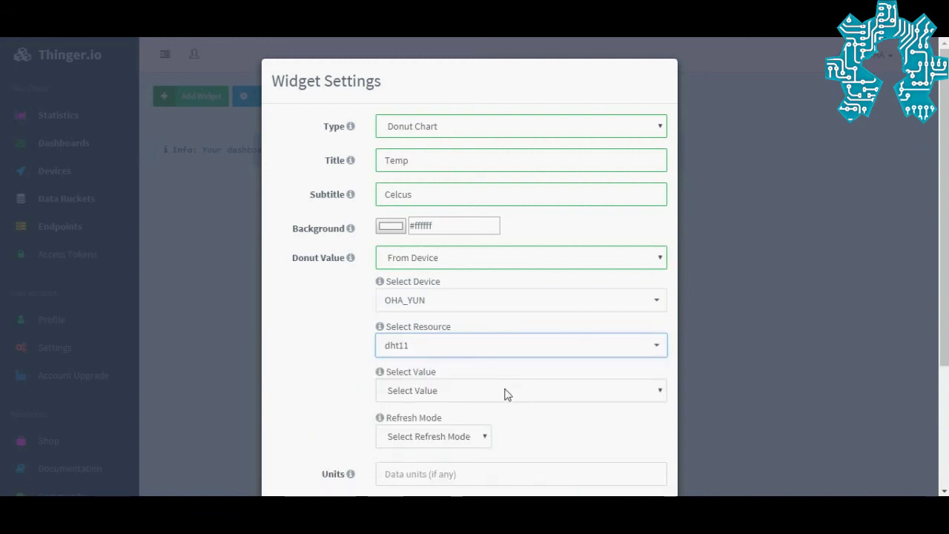
pyautogui.click(660, 392)
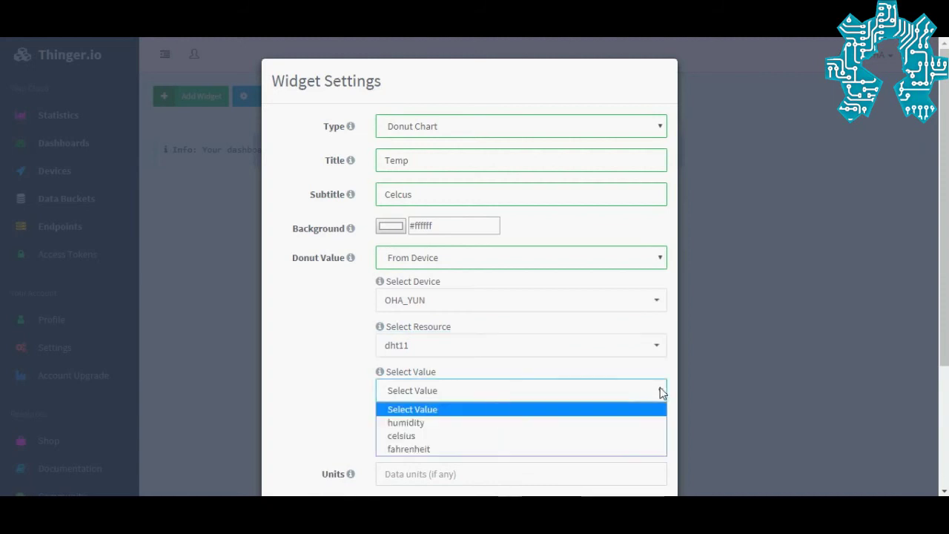
pyautogui.click(605, 441)
# - Correct the widget subtitle to Celcius and set the refresh mode to Update by Device
pyautogui.click(397, 195)
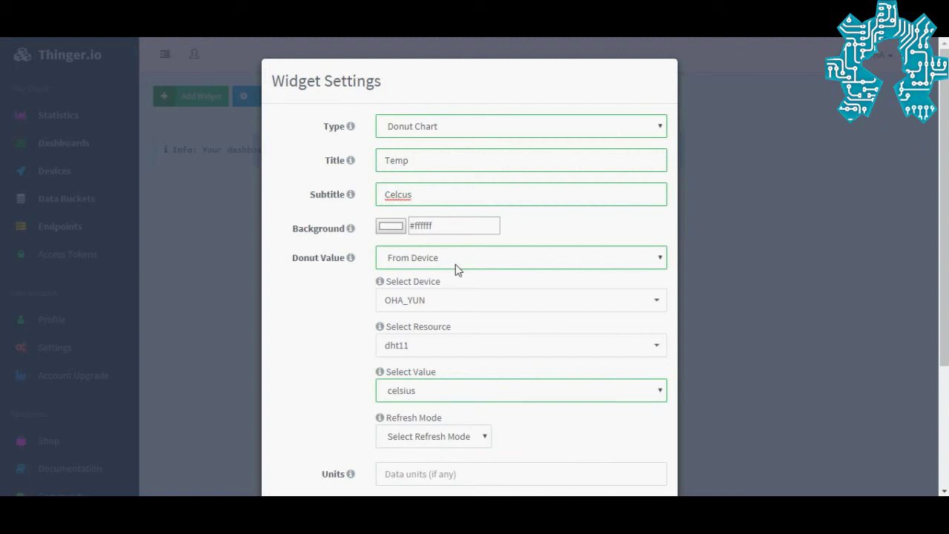
pyautogui.write('i')
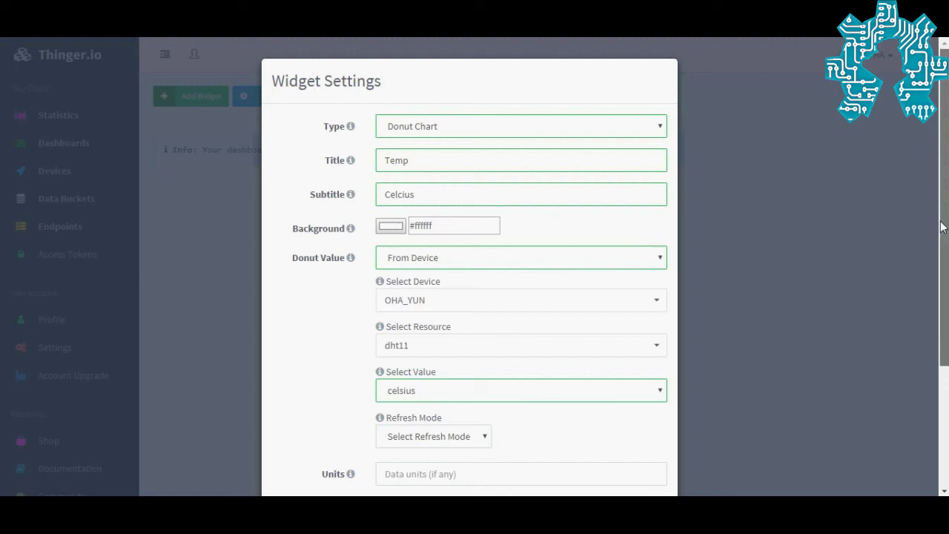
pyautogui.moveTo(942, 227); pyautogui.dragTo(939, 329)
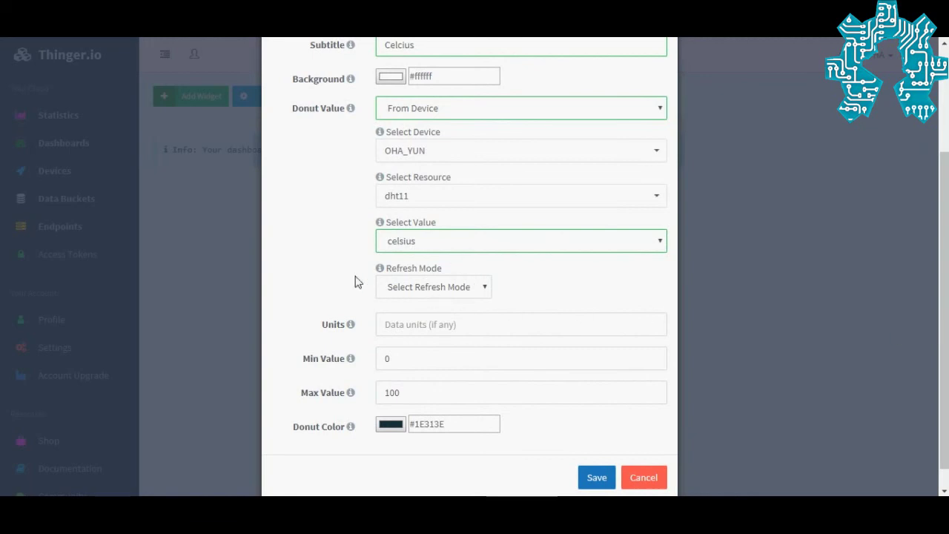
pyautogui.click(485, 289)
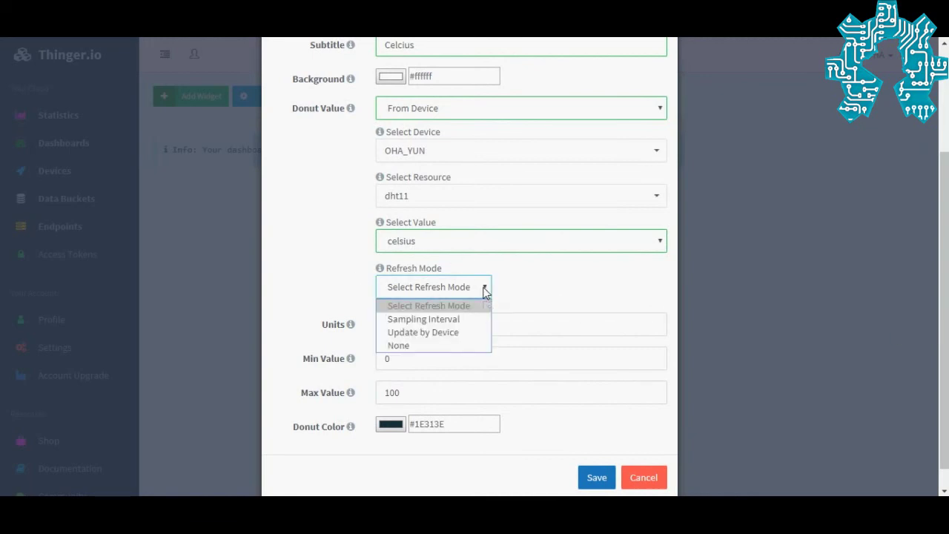
pyautogui.click(468, 338)
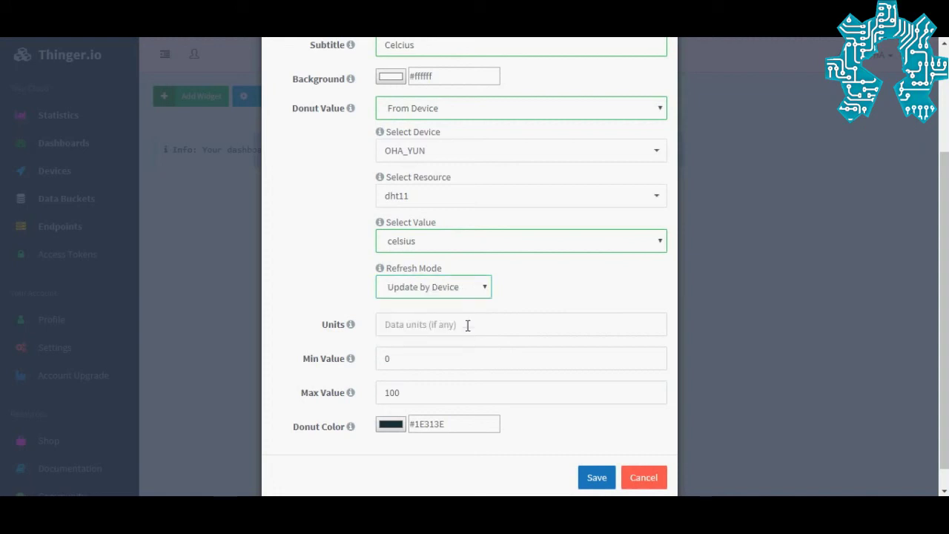
# - Set the units to °C and the donut color to red (#ff0000), and save the Temp widget
pyautogui.click(468, 326)
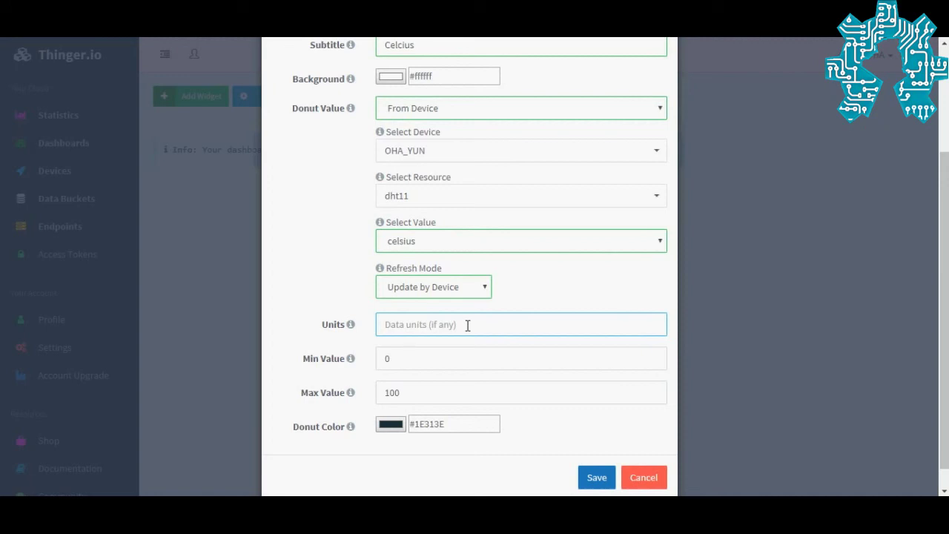
pyautogui.write('°C')
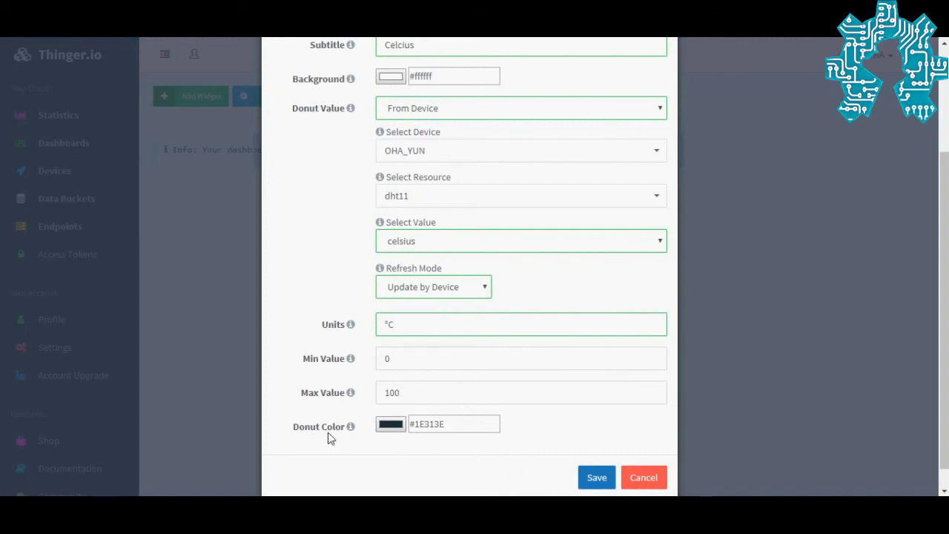
pyautogui.click(392, 426)
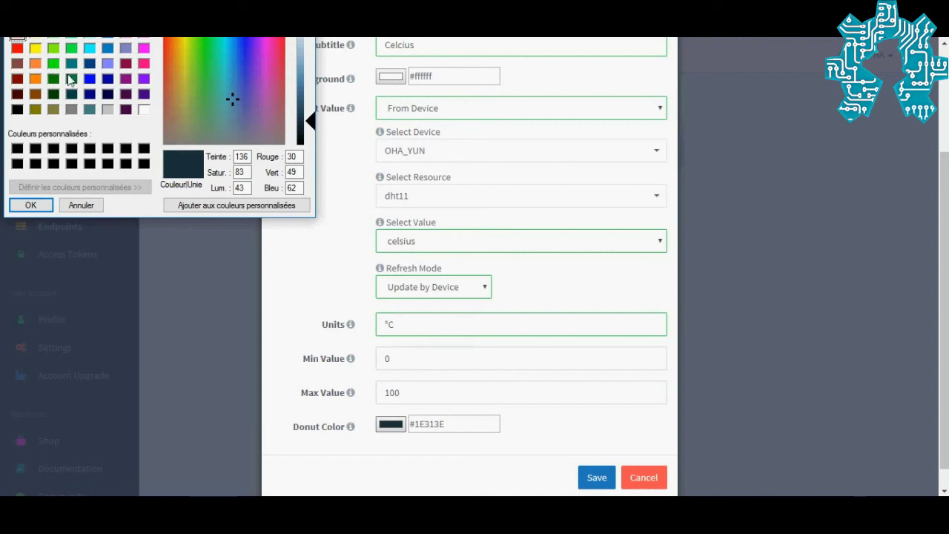
pyautogui.click(18, 51)
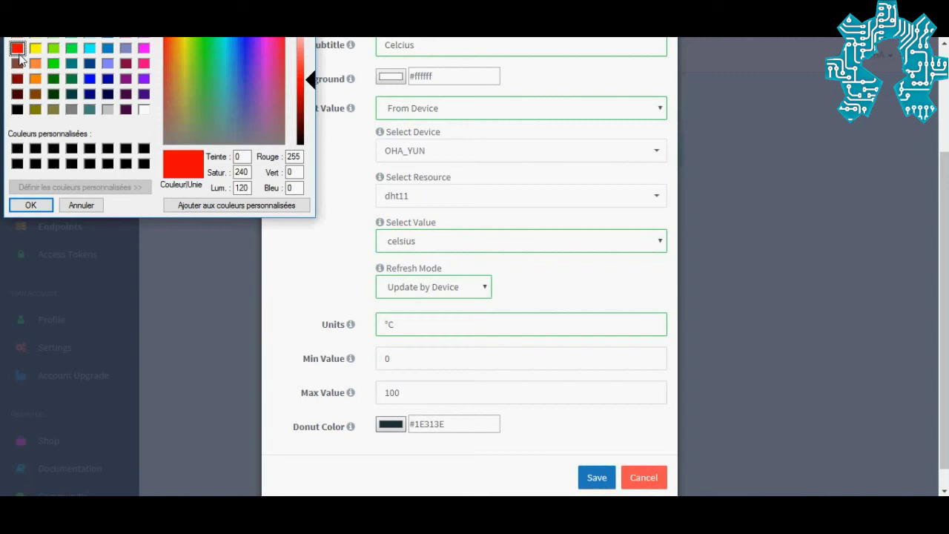
pyautogui.click(31, 205)
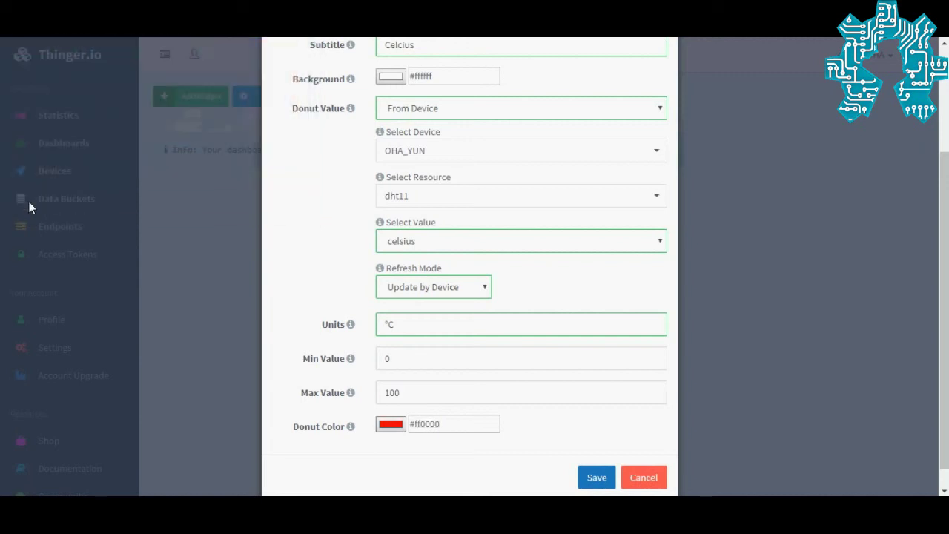
pyautogui.click(601, 478)
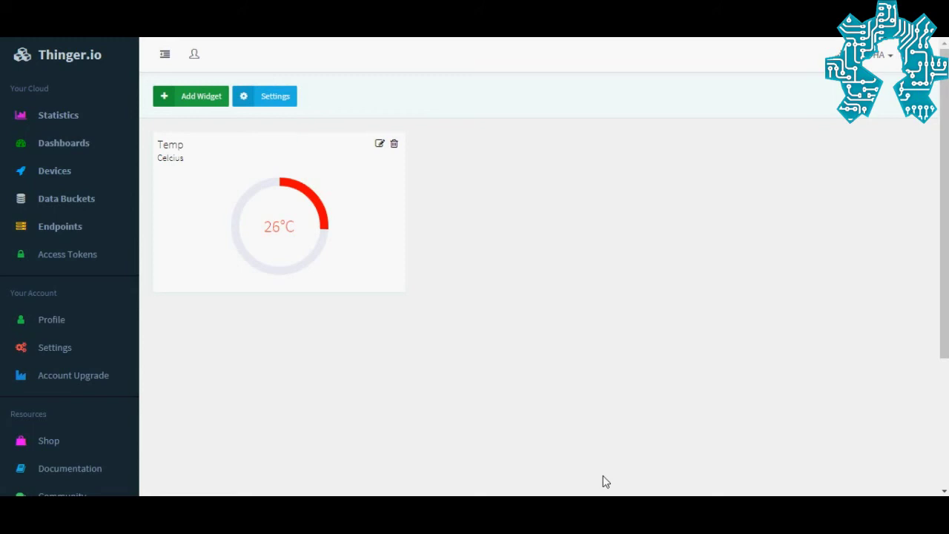
# - Add a new widget of type On/Off State and title it LED_13
pyautogui.click(193, 102)
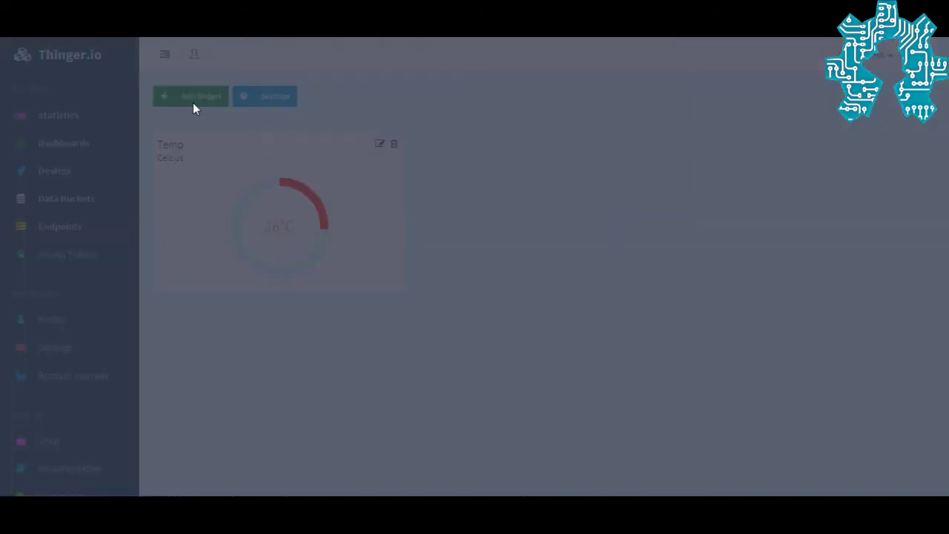
pyautogui.click(606, 132)
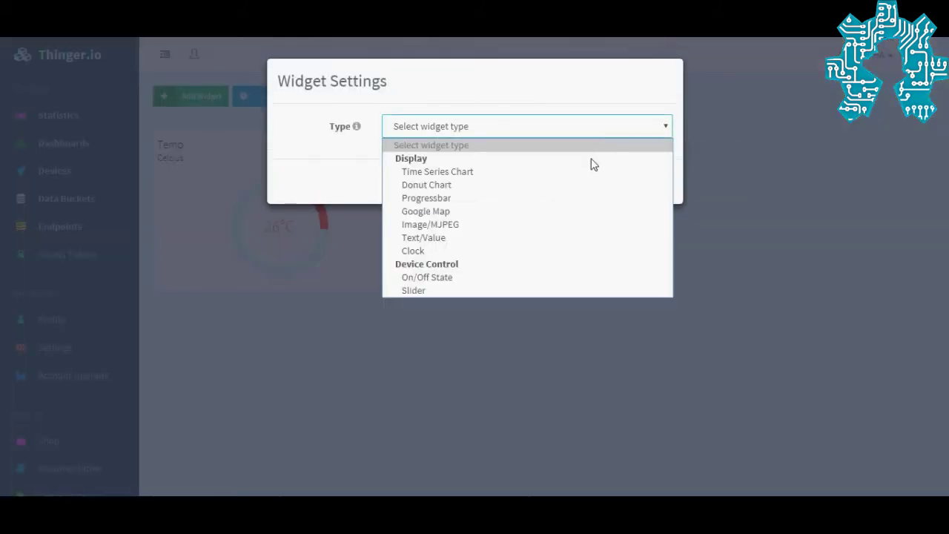
pyautogui.click(450, 278)
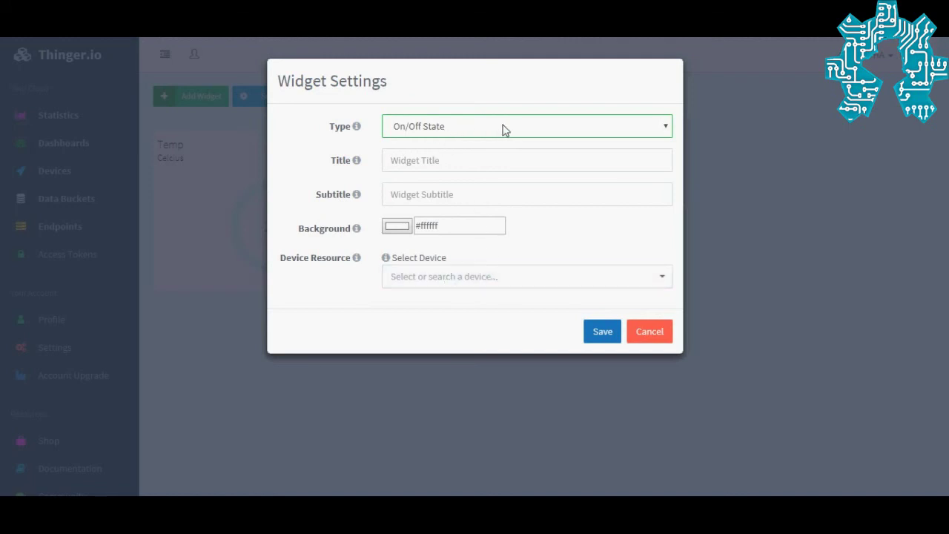
pyautogui.click(449, 165)
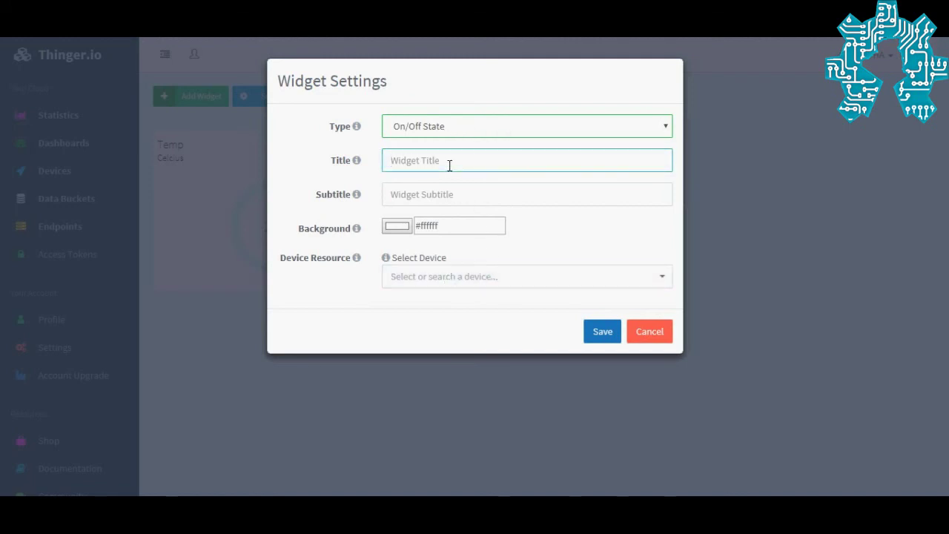
pyautogui.write('LED_13')
# - Set the LED_13 widget's background color to black (#000000)
pyautogui.click(401, 227)
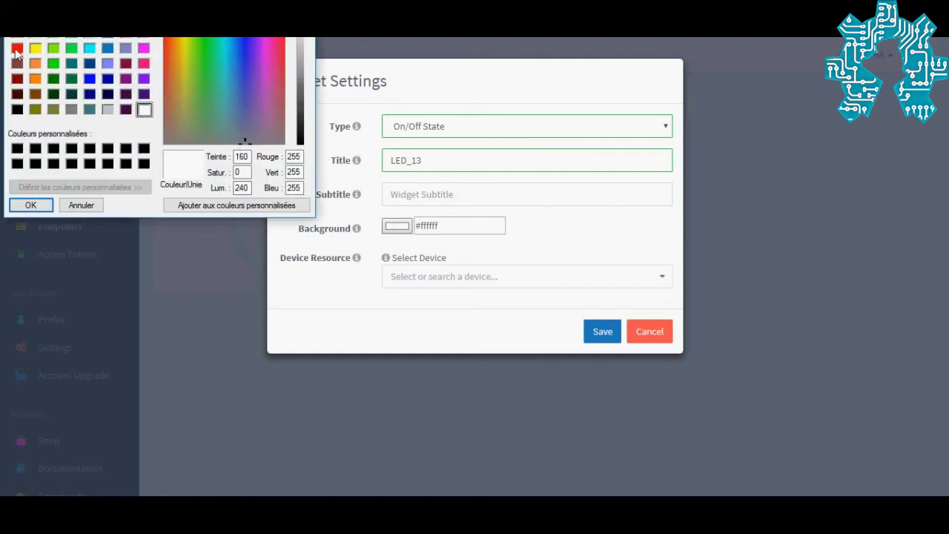
pyautogui.click(17, 148)
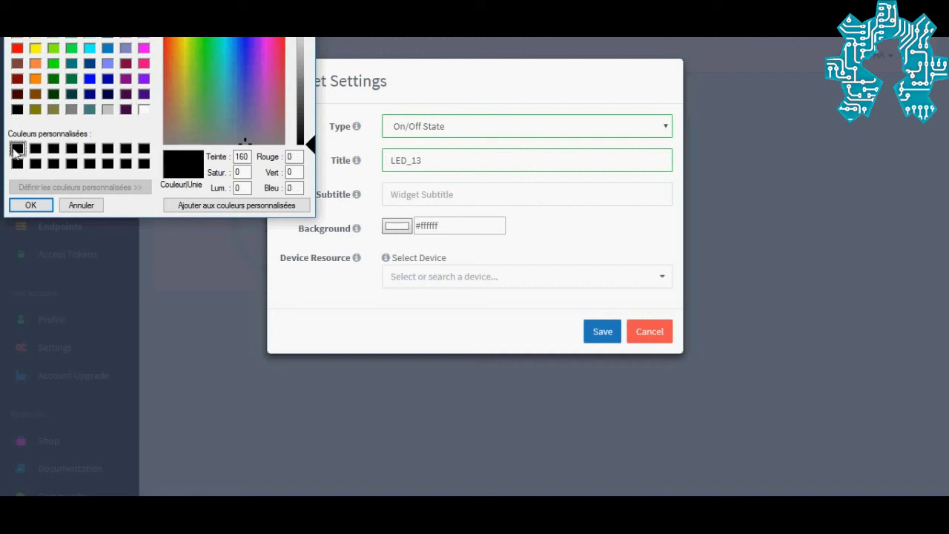
pyautogui.click(31, 206)
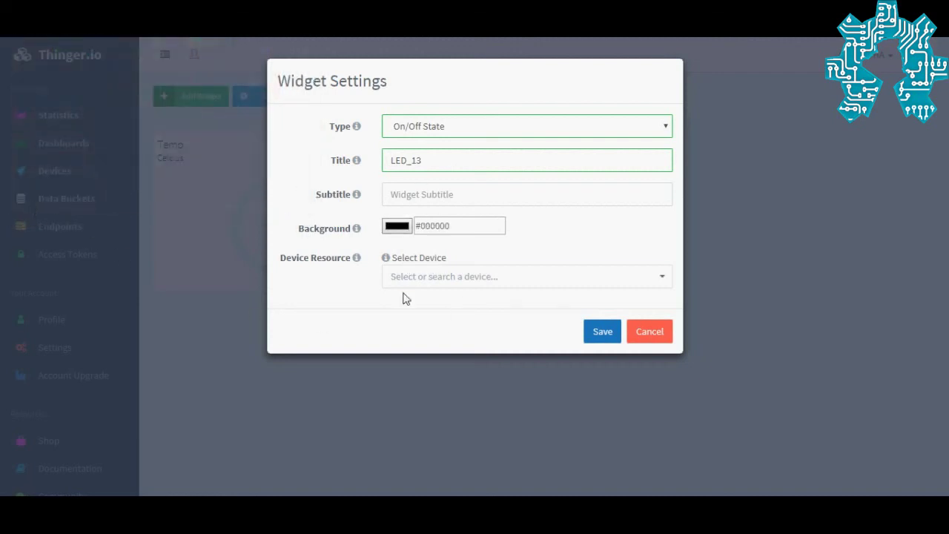
# - Link the LED_13 widget to the led resource of device OHA_YUN and save it
pyautogui.click(554, 290)
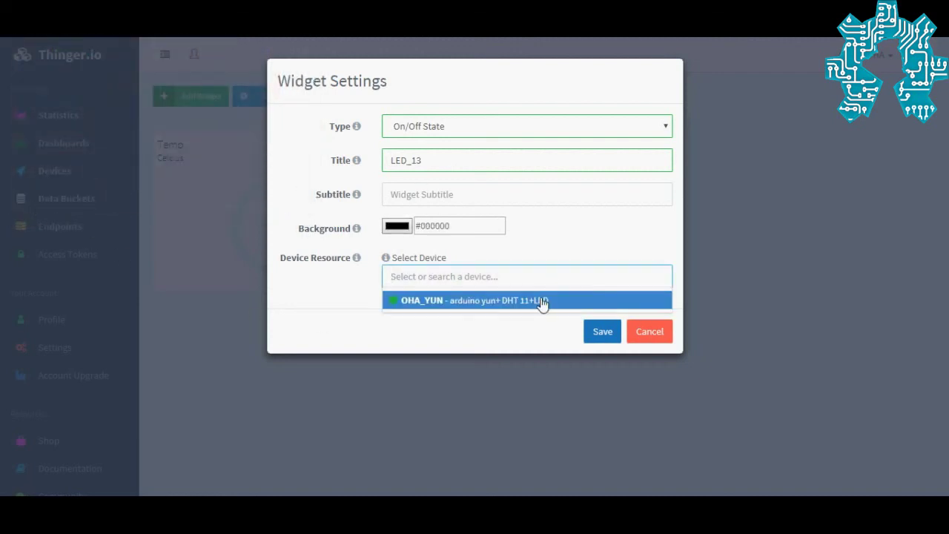
pyautogui.click(542, 301)
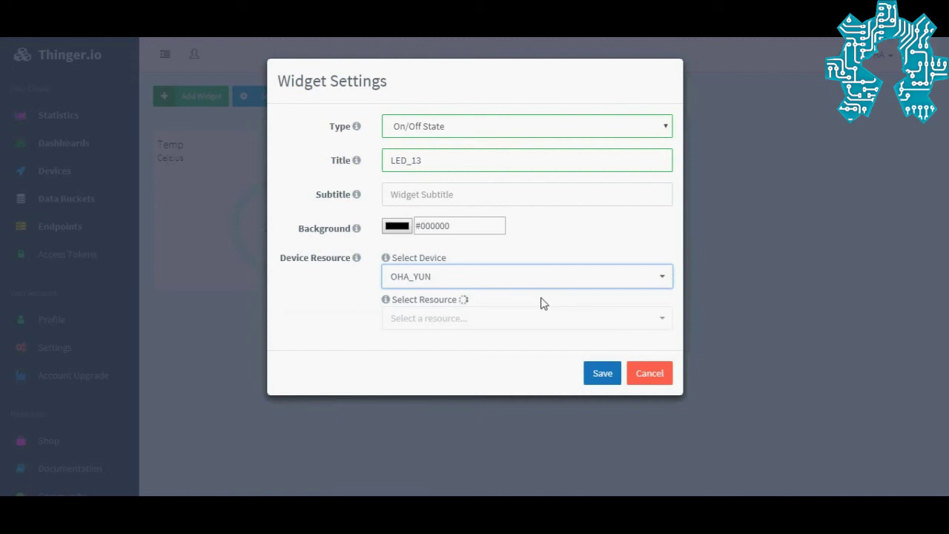
pyautogui.click(644, 318)
pyautogui.click(622, 345)
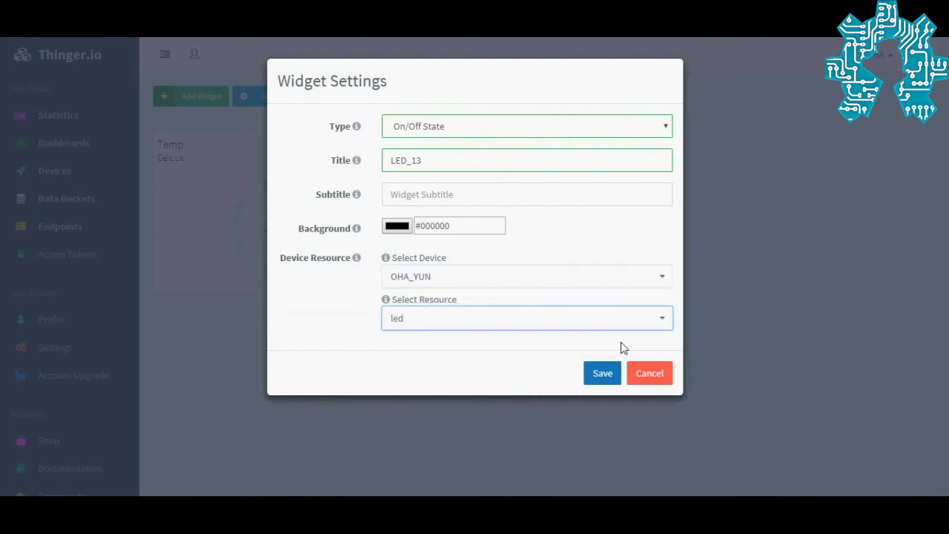
pyautogui.click(603, 375)
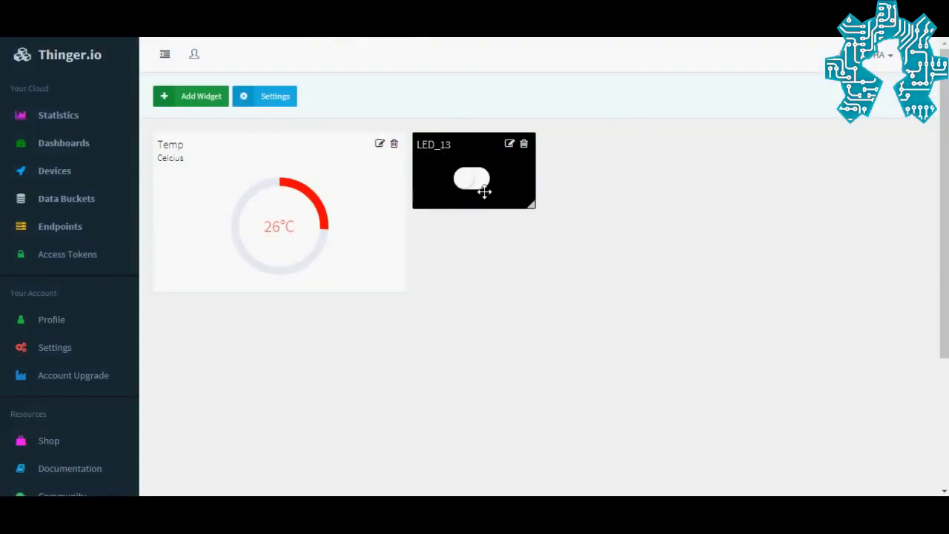
# - Turn the LED on with the LED_13 widget's switch
pyautogui.click(467, 182)
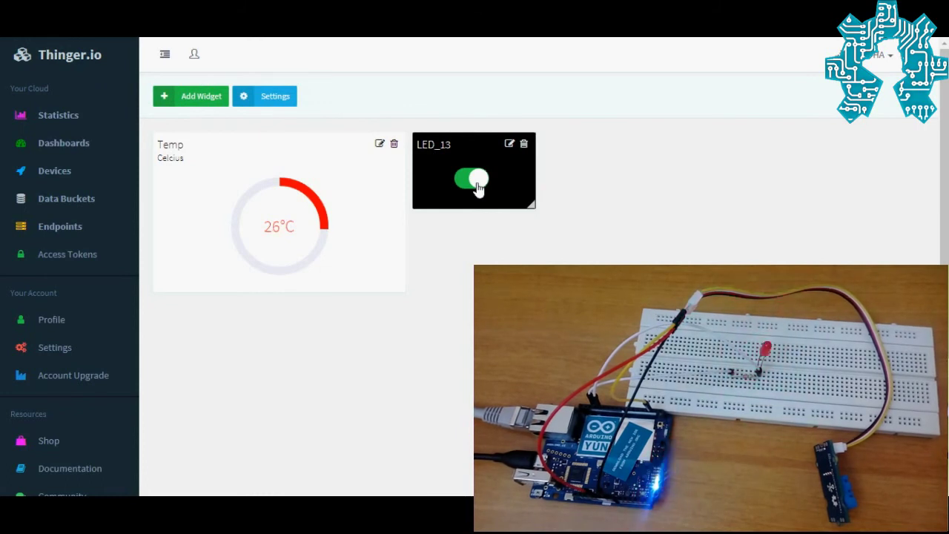
# - Toggle the LED off, on and off again with the LED_13 widget's switch
pyautogui.click(477, 186)
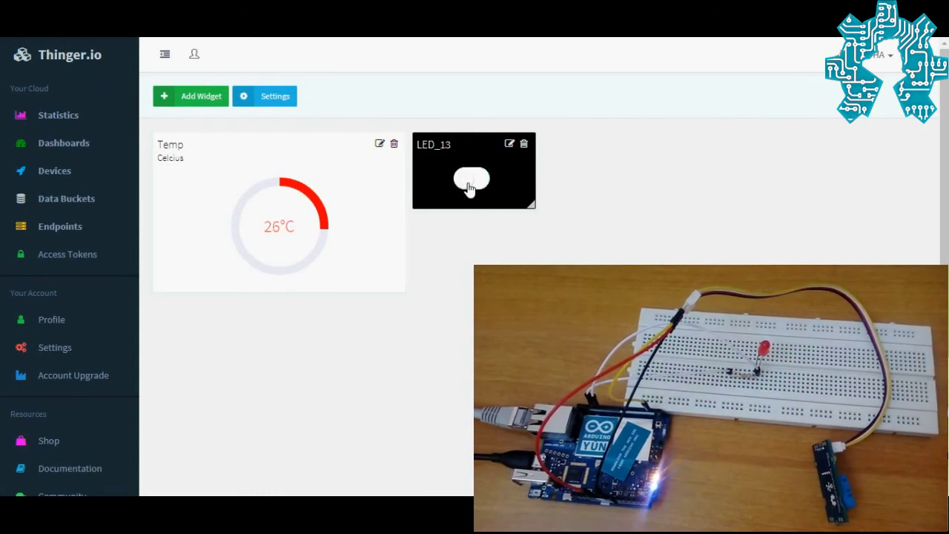
pyautogui.click(475, 186)
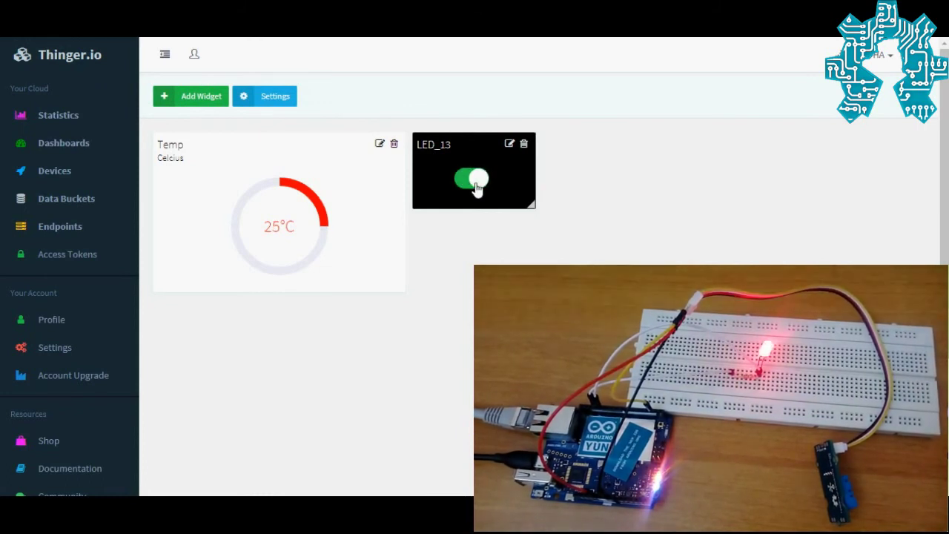
pyautogui.click(475, 185)
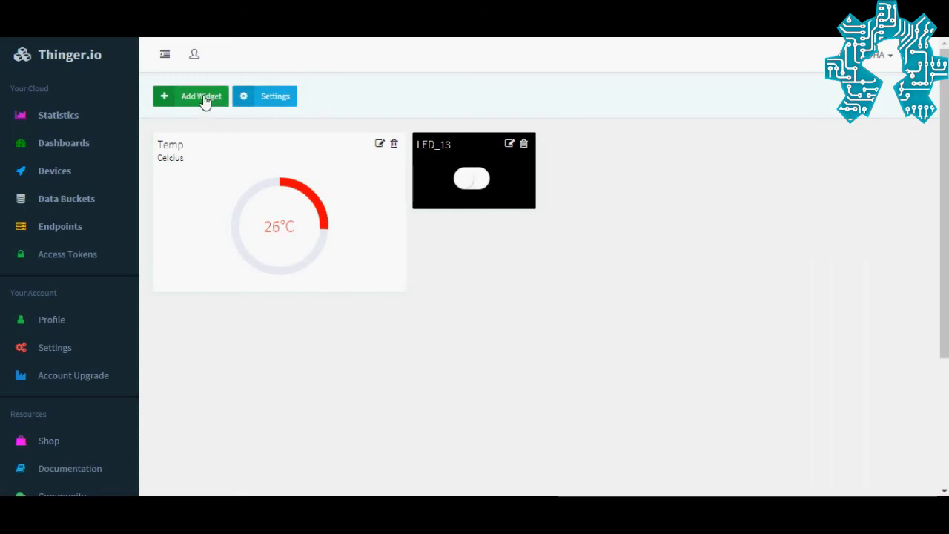
# - Add a new widget of type Time Series Chart, titled Hum with the subtitle humidité
pyautogui.click(204, 97)
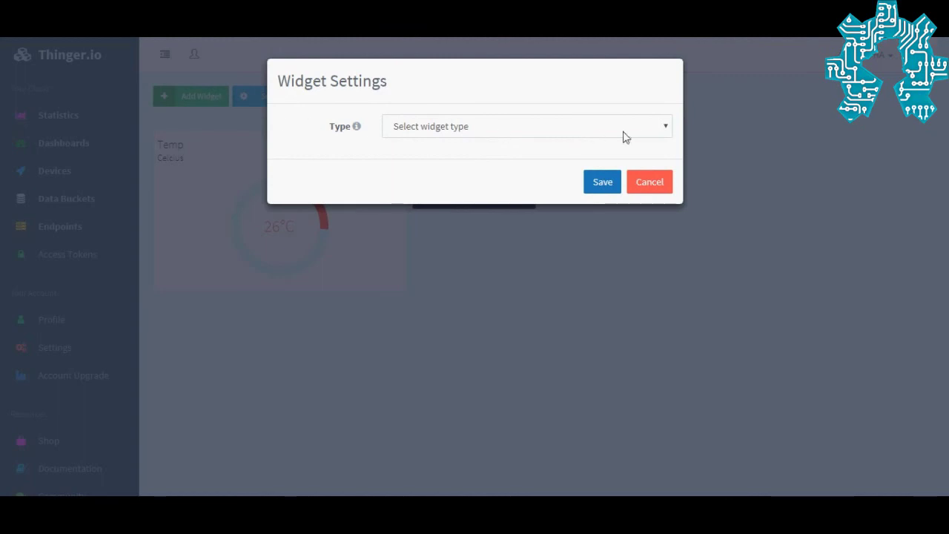
pyautogui.click(664, 132)
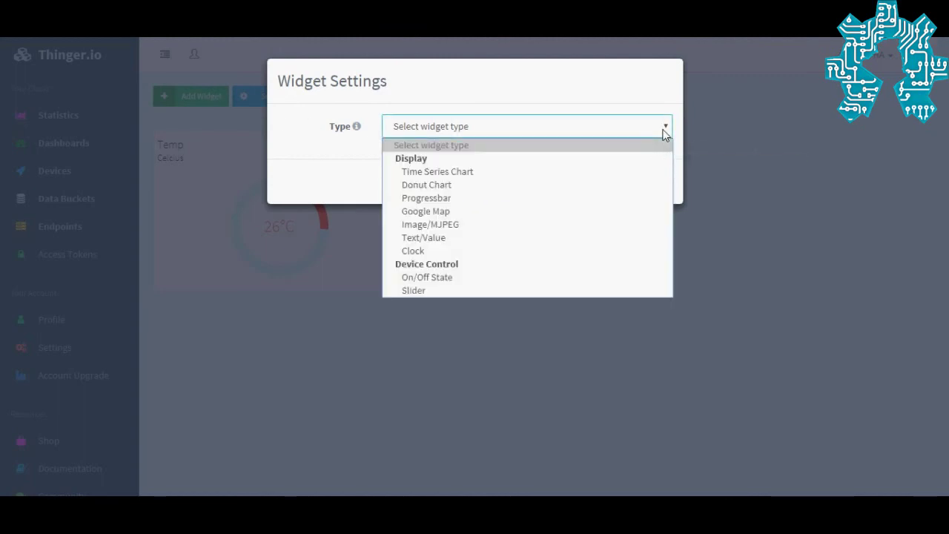
pyautogui.click(433, 177)
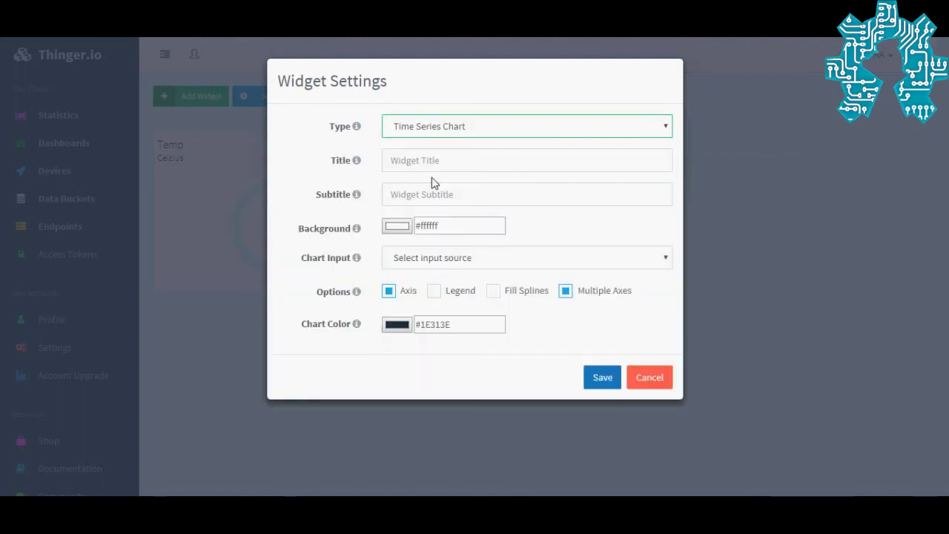
pyautogui.click(424, 160)
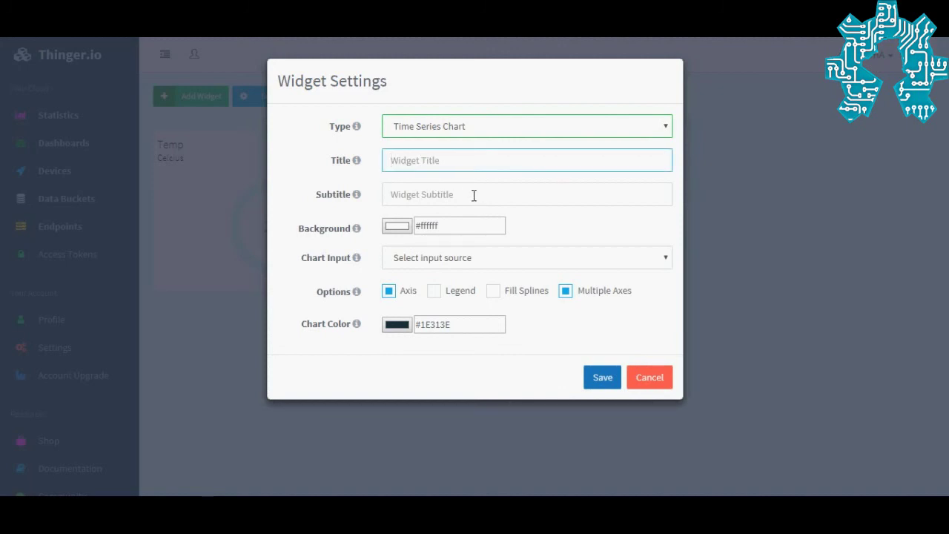
pyautogui.write('Hu')
pyautogui.press('BackSpace')
pyautogui.press('BackSpace')
pyautogui.write('H')
pyautogui.click(474, 195)
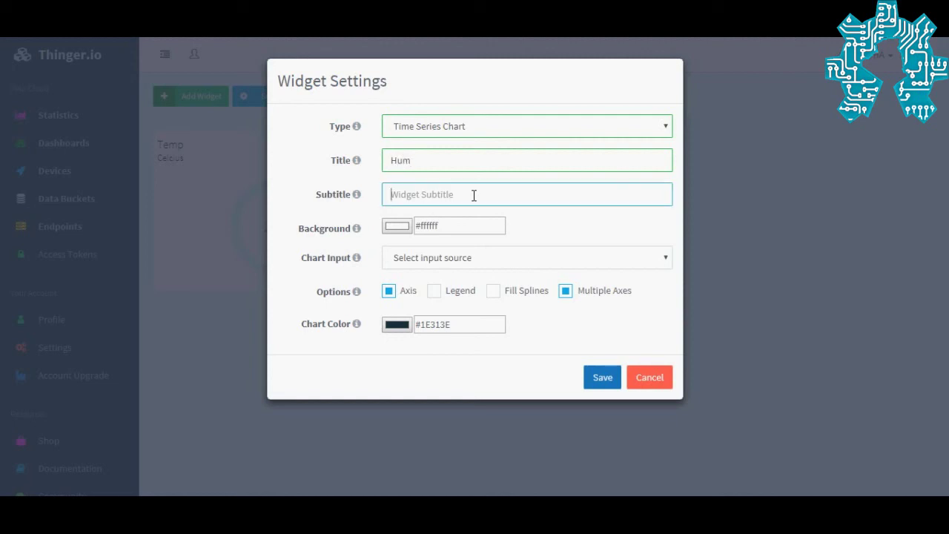
pyautogui.write('humidité')
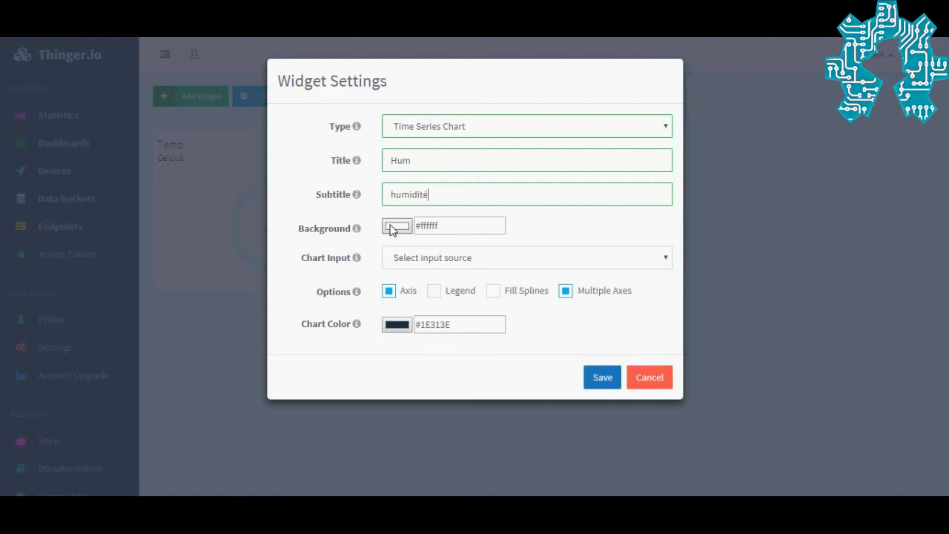
# - Set the Hum chart's input to the humidity field of the dht11 resource on device OHA_YUN
pyautogui.click(662, 260)
pyautogui.click(623, 290)
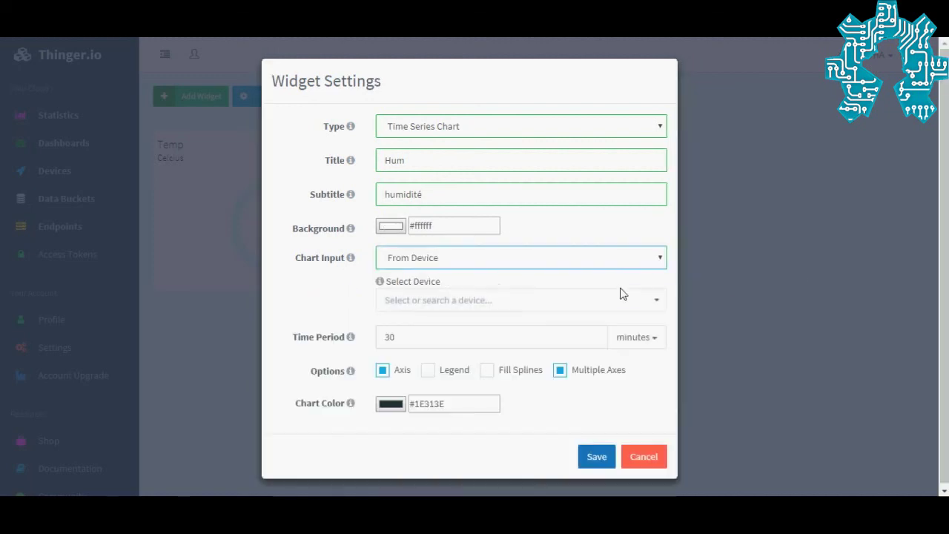
pyautogui.click(651, 300)
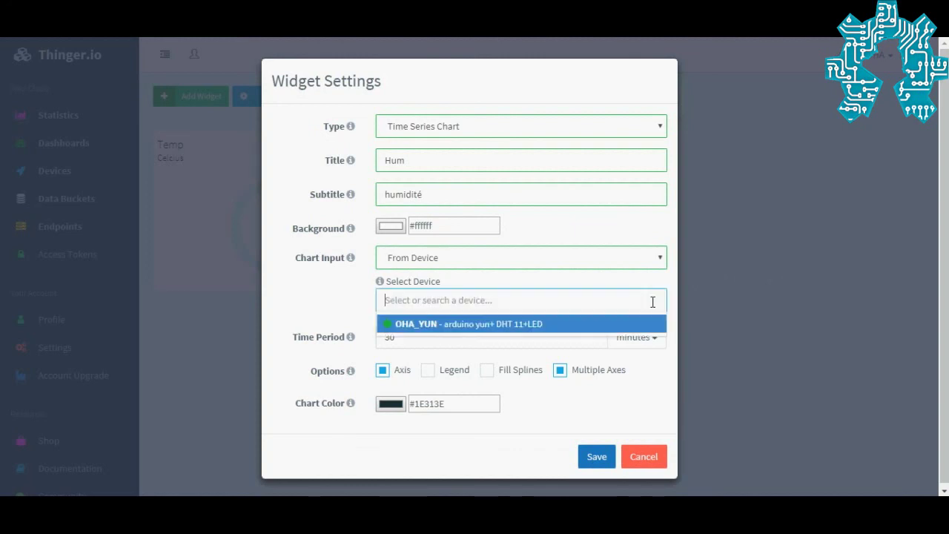
pyautogui.click(639, 324)
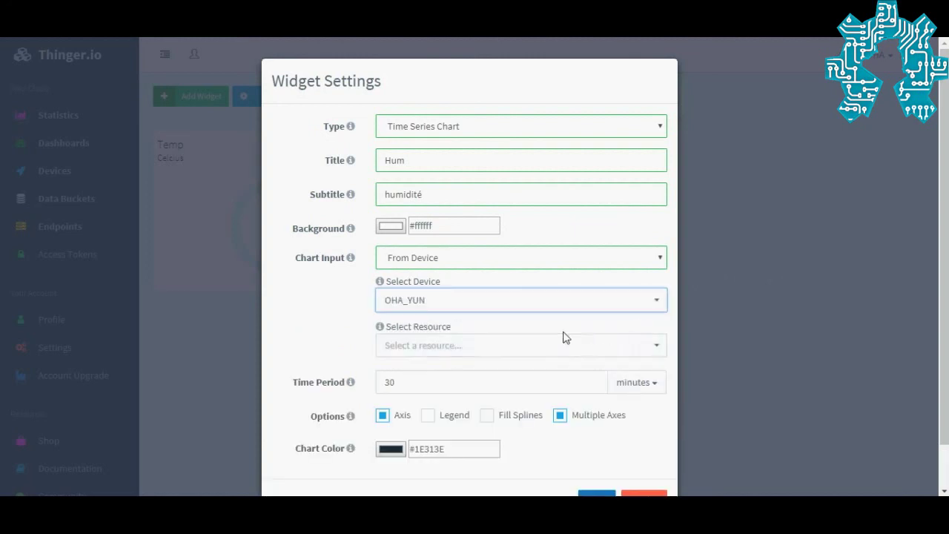
pyautogui.click(491, 354)
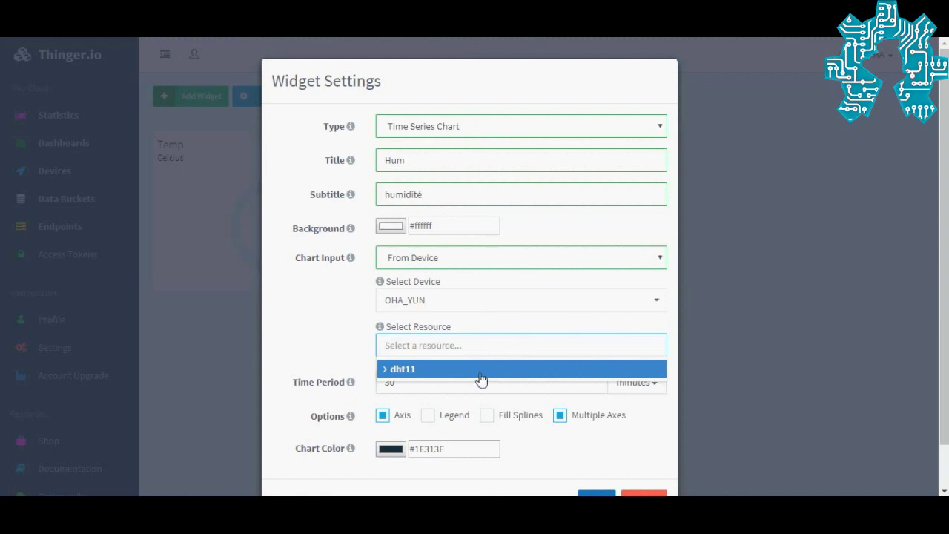
pyautogui.click(482, 371)
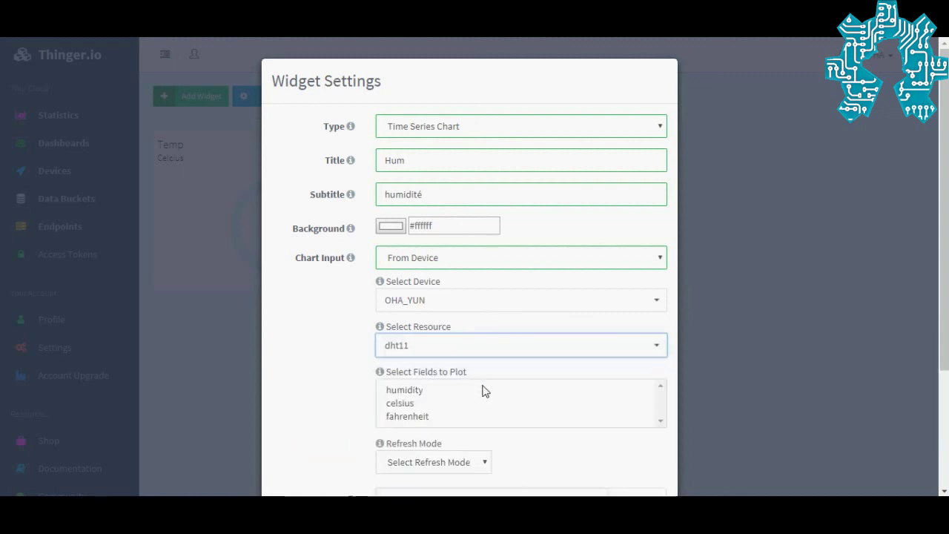
pyautogui.click(431, 390)
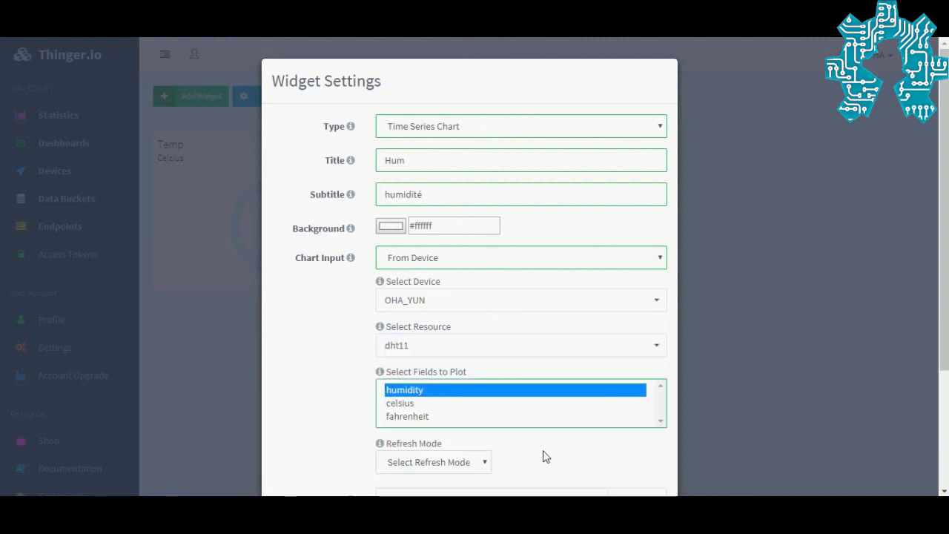
# - Set the Hum chart's refresh mode to Update by Device and save the widget
pyautogui.scroll(-1, 541, 455)
pyautogui.click(483, 398)
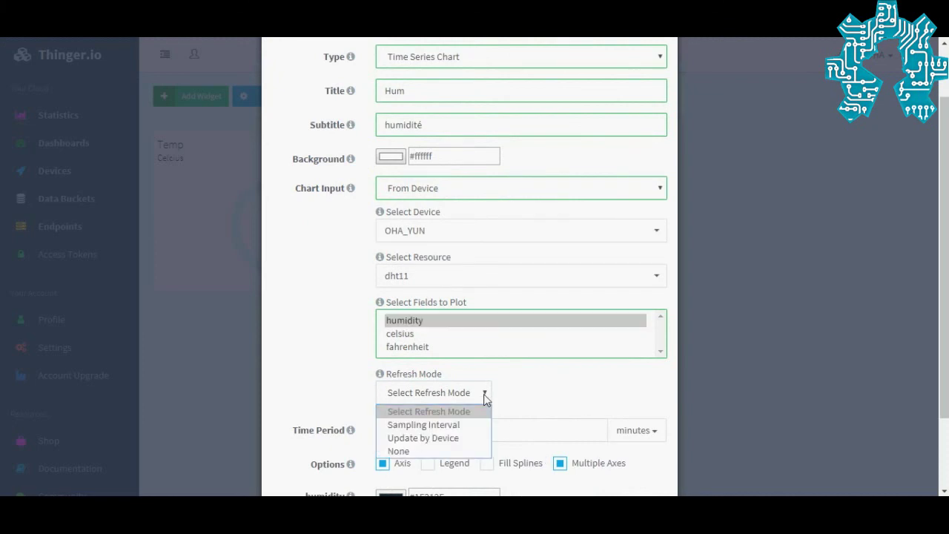
pyautogui.click(476, 438)
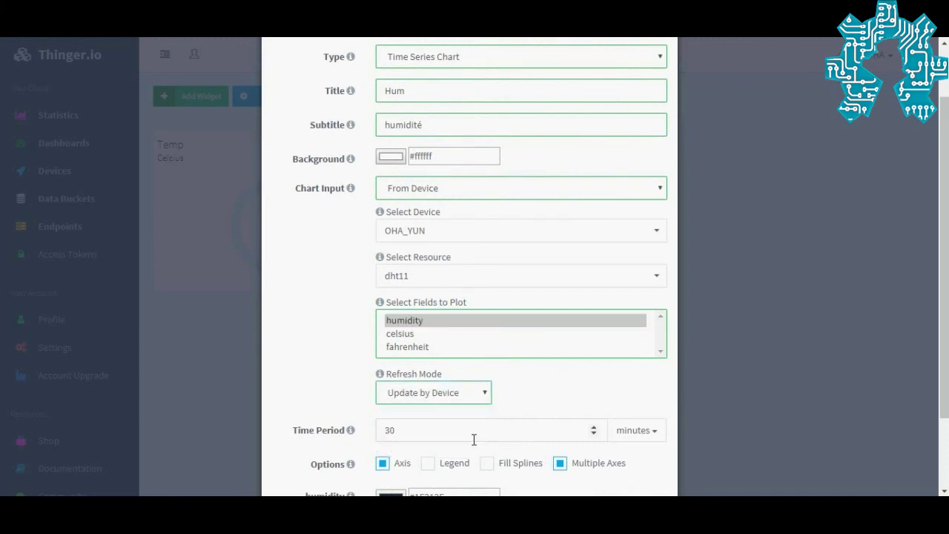
pyautogui.scroll(-1, 556, 398)
pyautogui.scroll(-1, 558, 395)
pyautogui.scroll(2, 557, 394)
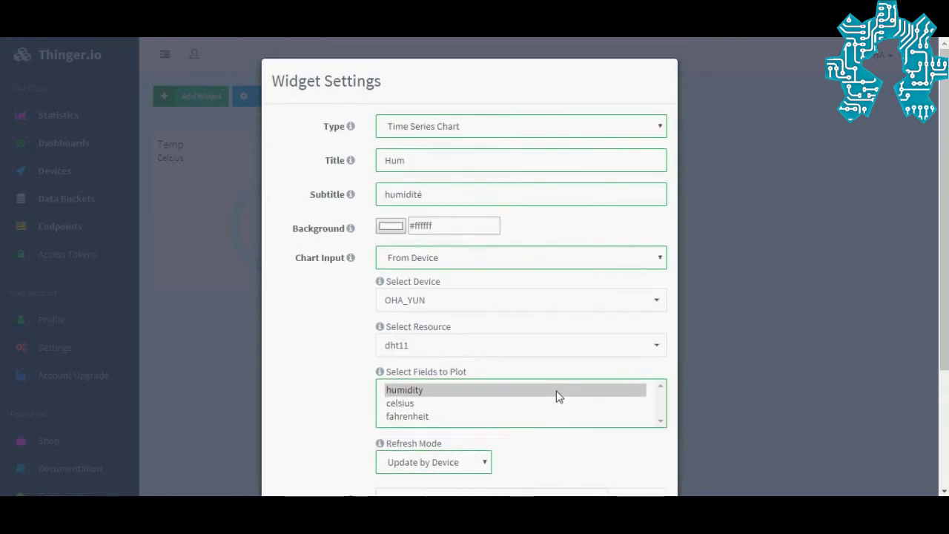
pyautogui.scroll(-2, 556, 394)
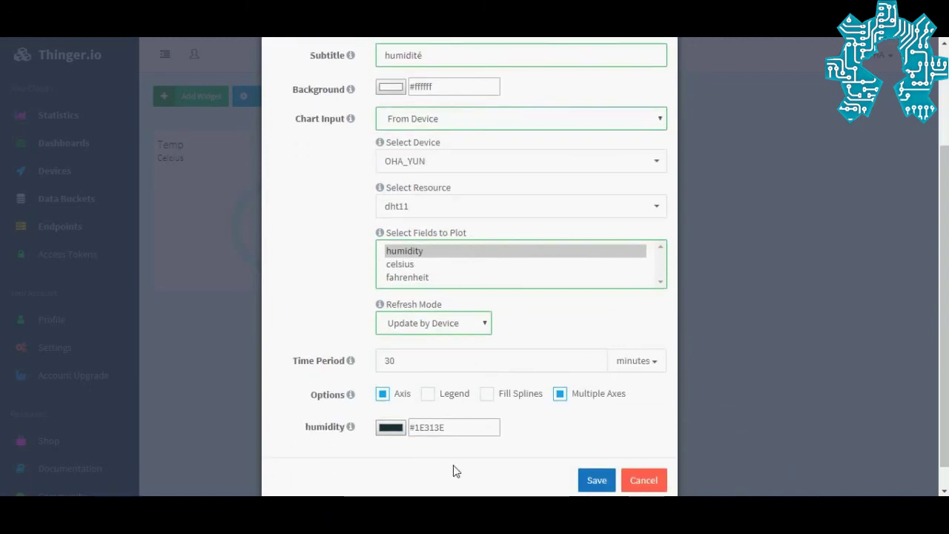
pyautogui.click(597, 482)
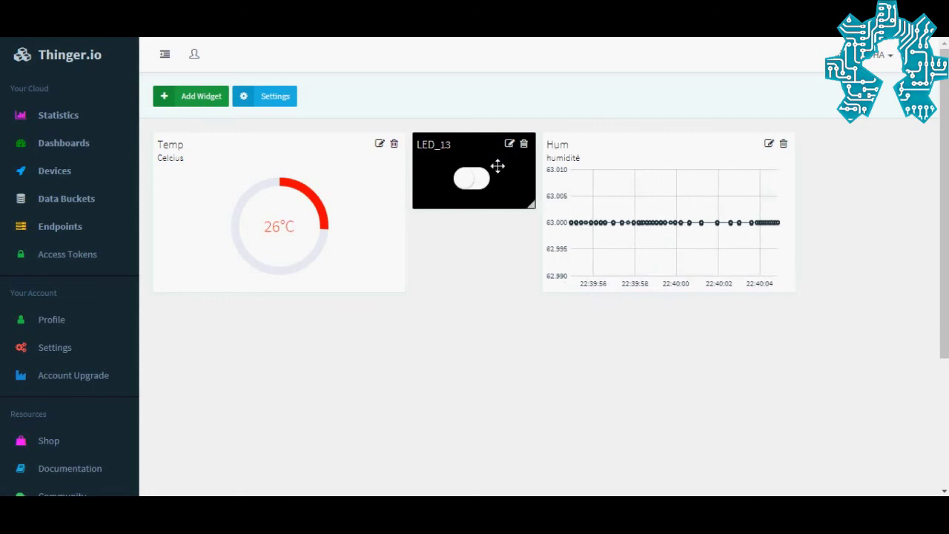
# - Rearrange the dashboard by moving the LED_13 widget to the end of the row and the Hum chart directly beside Temp
pyautogui.moveTo(498, 163); pyautogui.dragTo(757, 331)
pyautogui.moveTo(895, 176); pyautogui.dragTo(895, 176)
pyautogui.moveTo(705, 193); pyautogui.dragTo(572, 190)
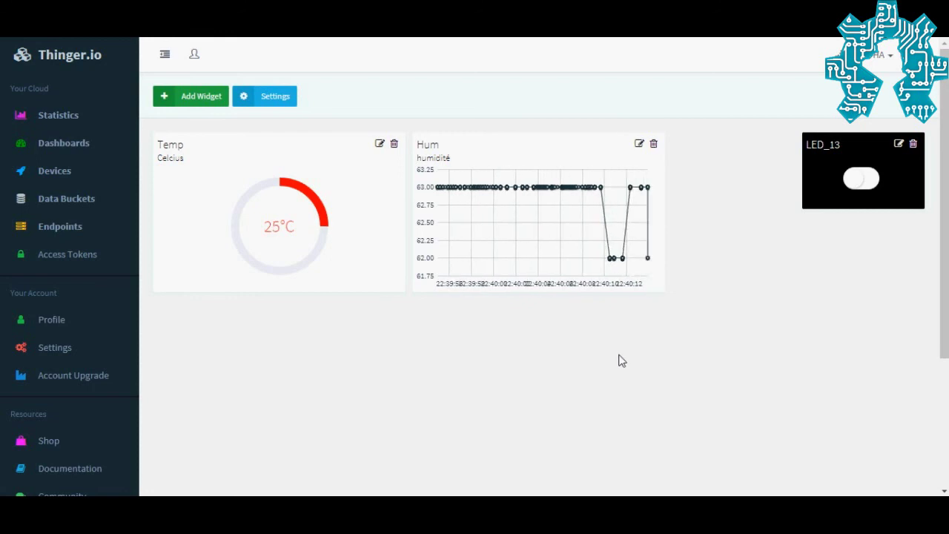
# - Add a new widget of type Progressbar and title it F
pyautogui.click(178, 103)
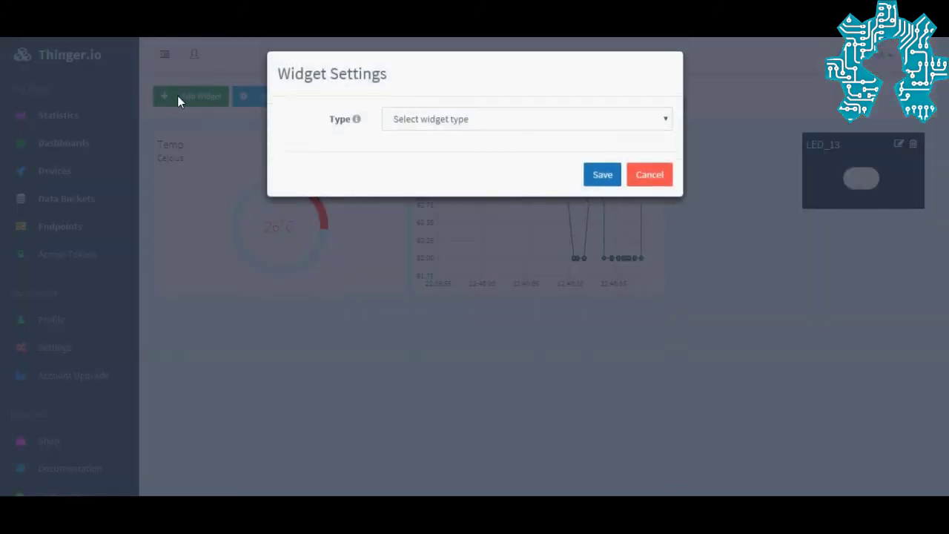
pyautogui.click(667, 130)
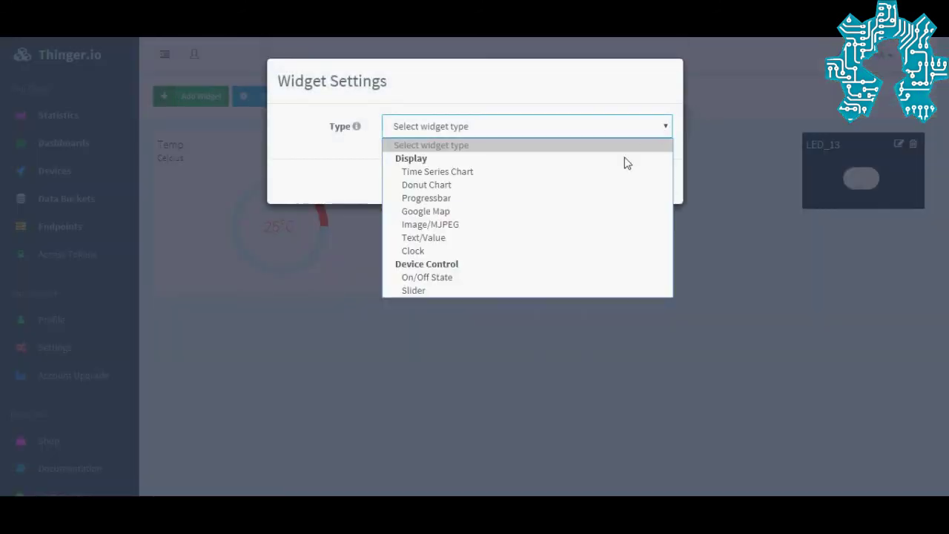
pyautogui.click(563, 201)
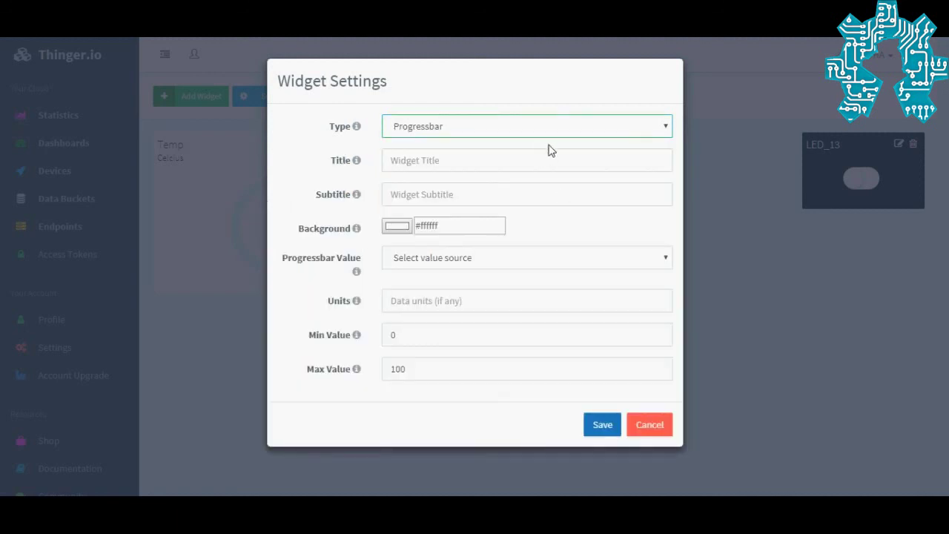
pyautogui.click(655, 158)
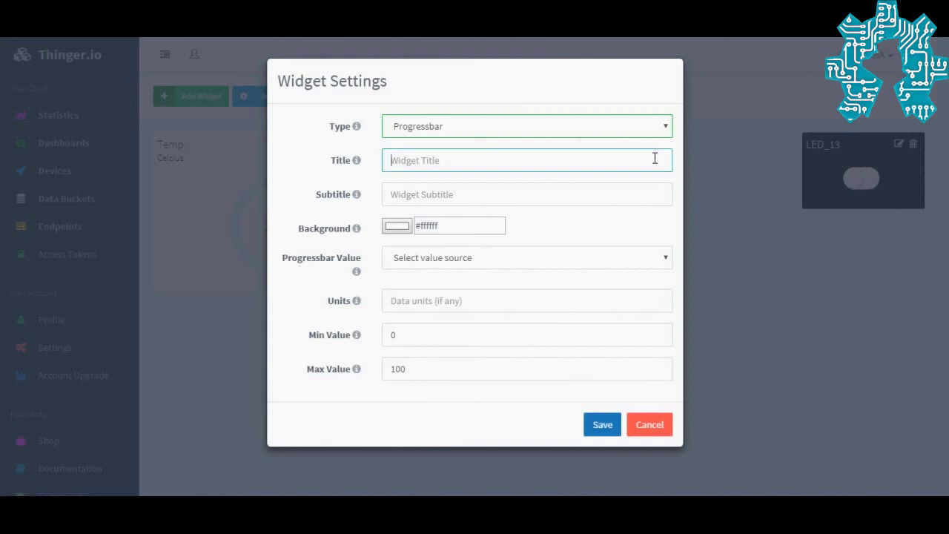
pyautogui.write('F')
pyautogui.click(511, 196)
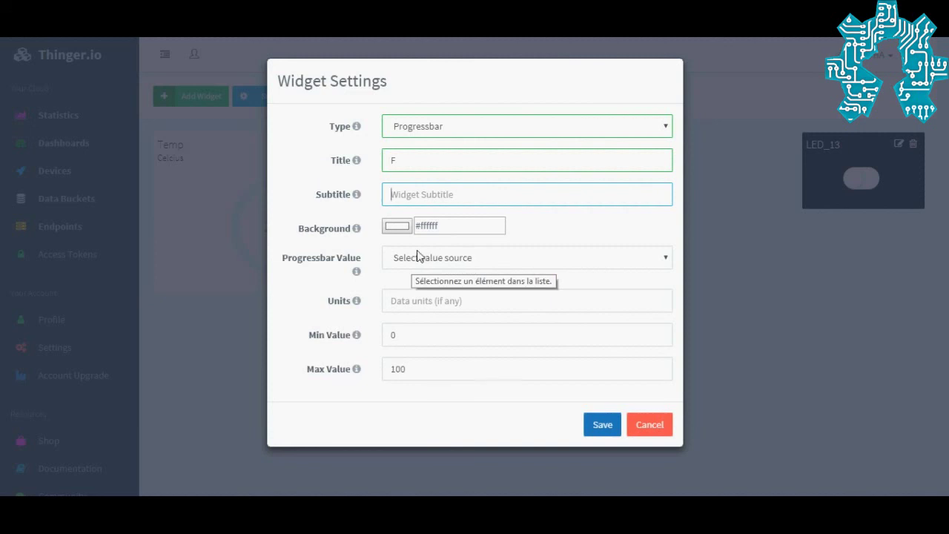
# - Set the F progress bar's value to fahrenheit from the dht11 resource of device OHA_YUN
pyautogui.click(663, 259)
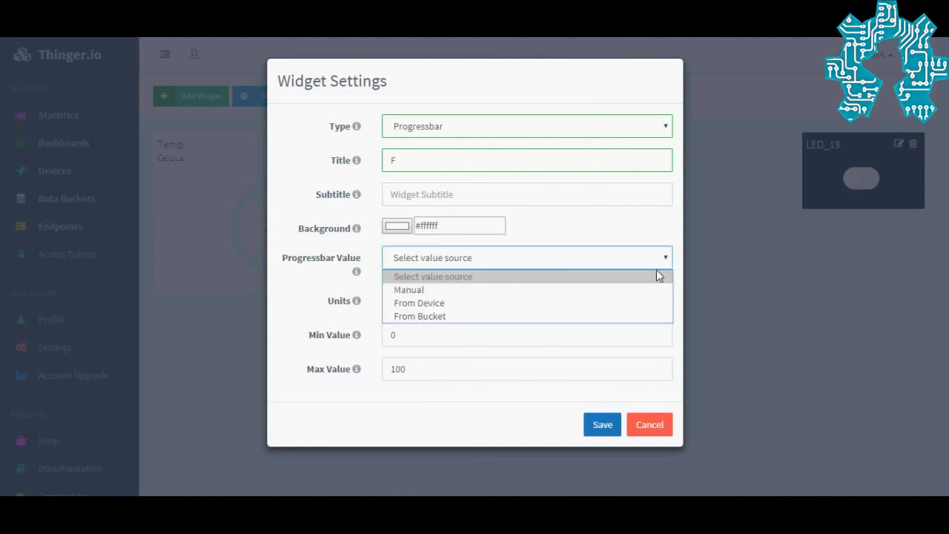
pyautogui.click(645, 304)
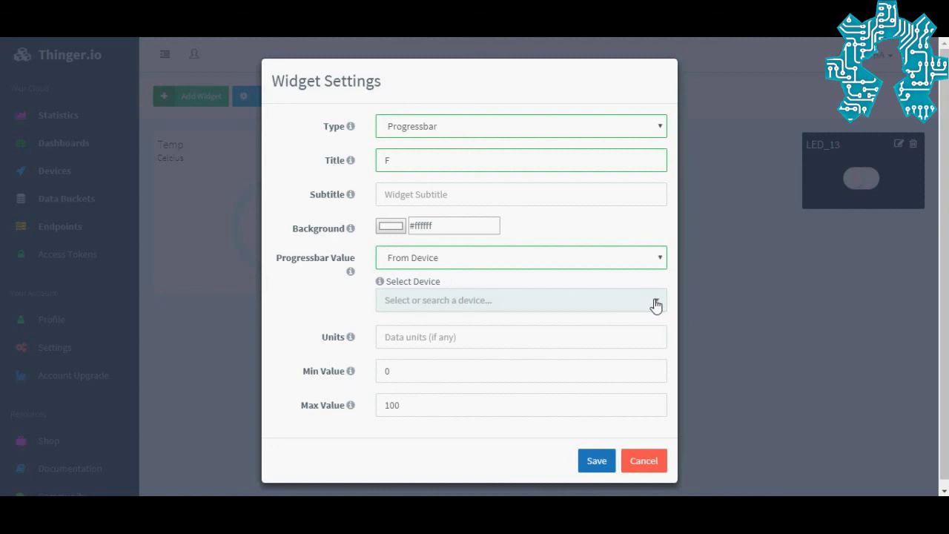
pyautogui.click(657, 304)
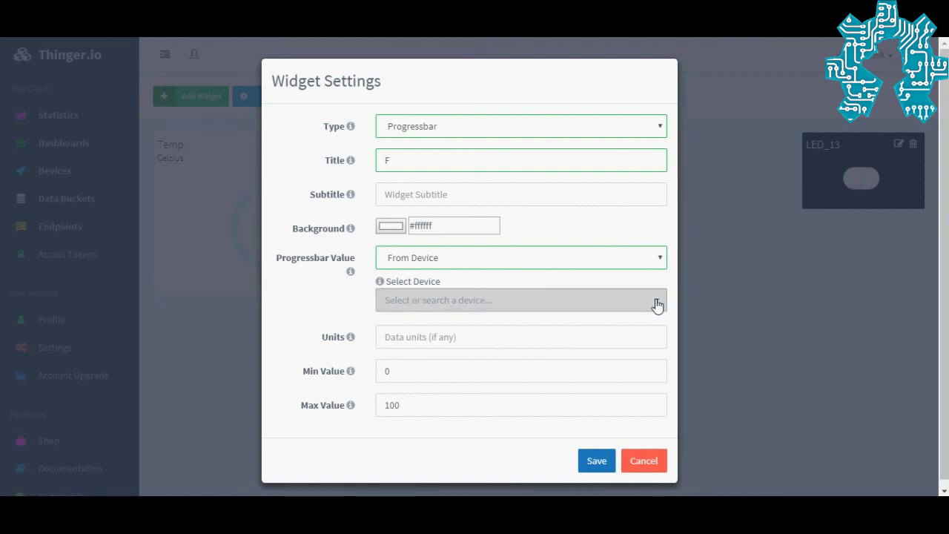
pyautogui.click(652, 326)
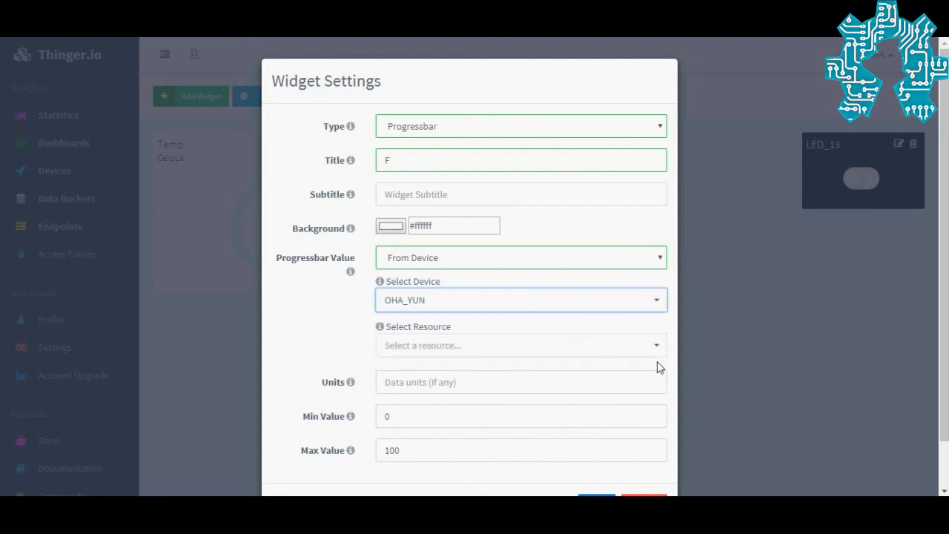
pyautogui.click(658, 344)
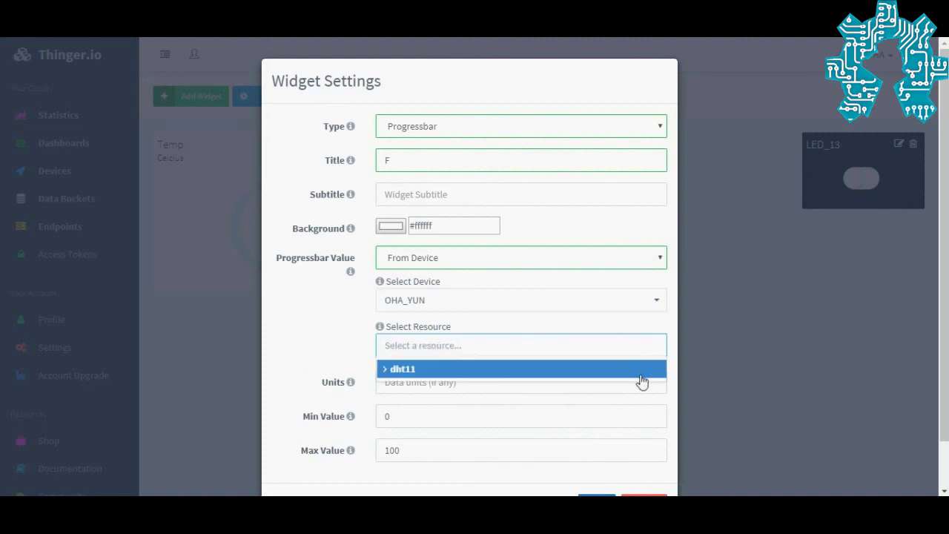
pyautogui.click(642, 370)
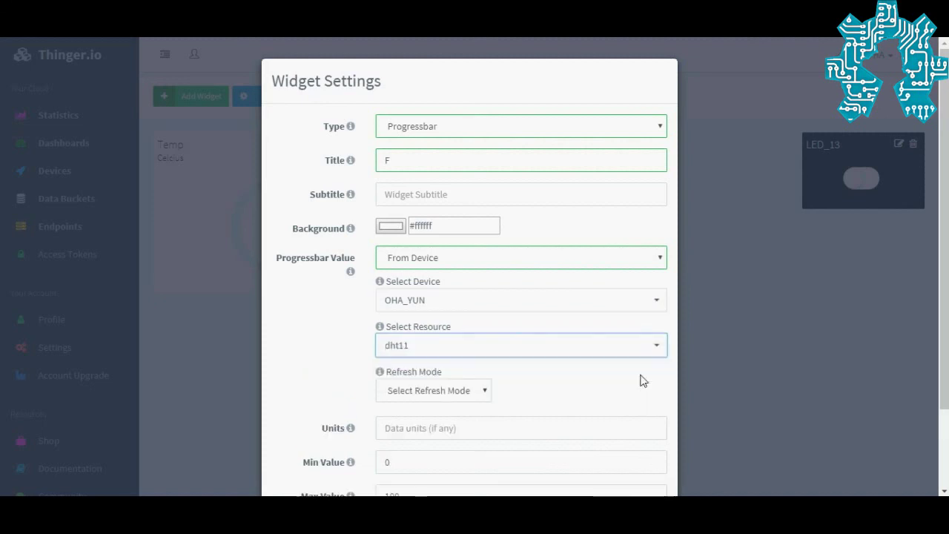
pyautogui.click(478, 391)
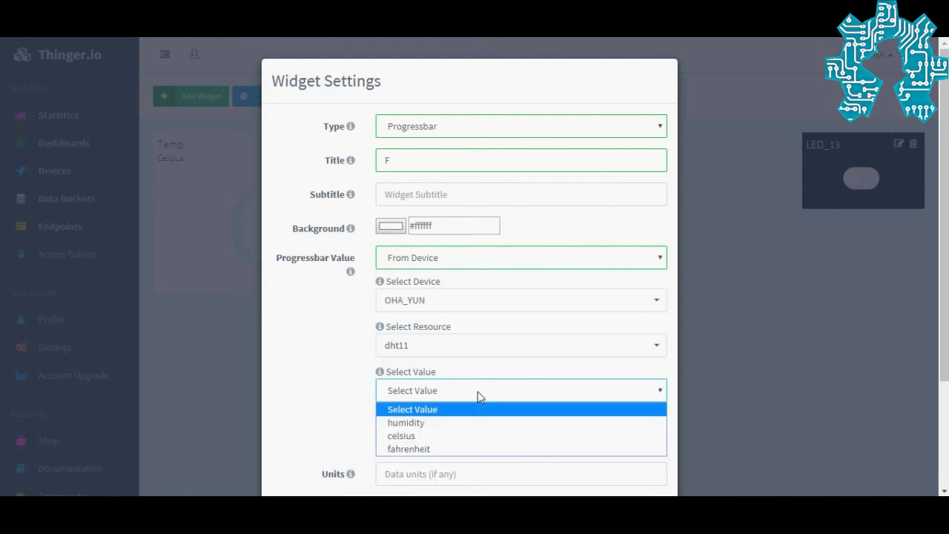
pyautogui.click(450, 449)
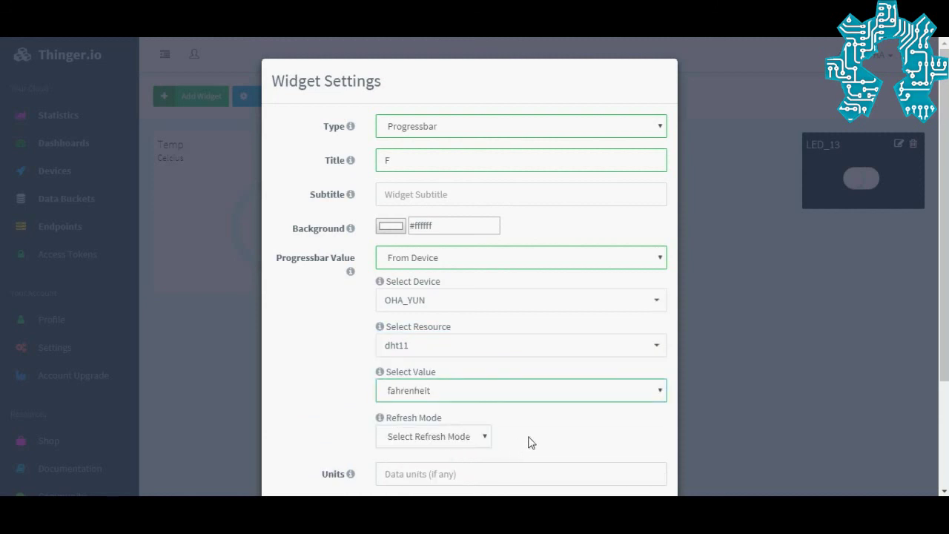
# - Set the F progress bar's refresh mode to Update by Device and its units to °F, and save the widget
pyautogui.scroll(-2, 527, 440)
pyautogui.scroll(1, 482, 366)
pyautogui.click(486, 368)
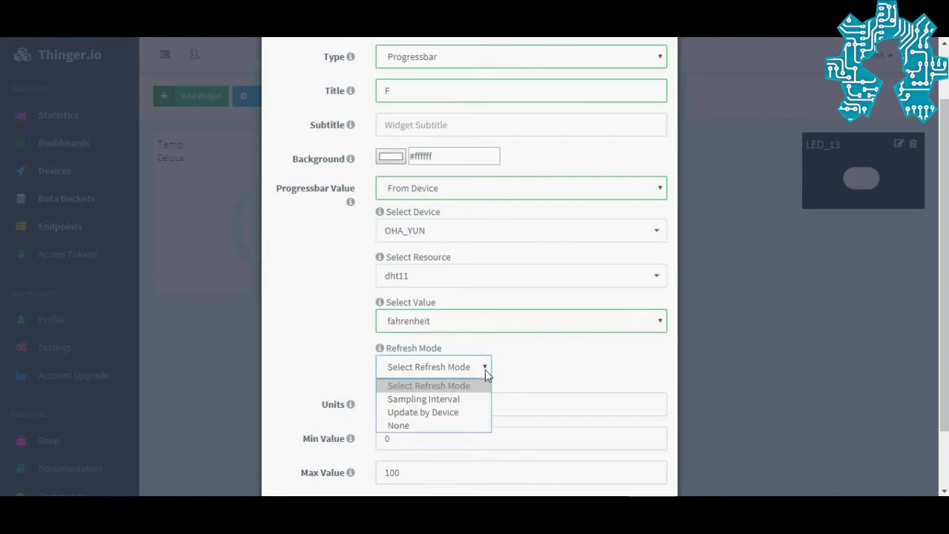
pyautogui.click(468, 418)
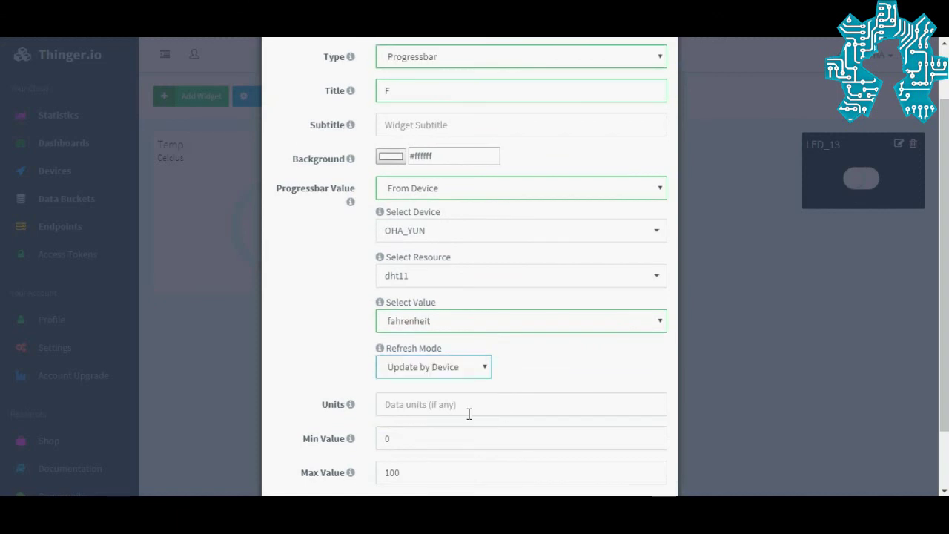
pyautogui.click(468, 403)
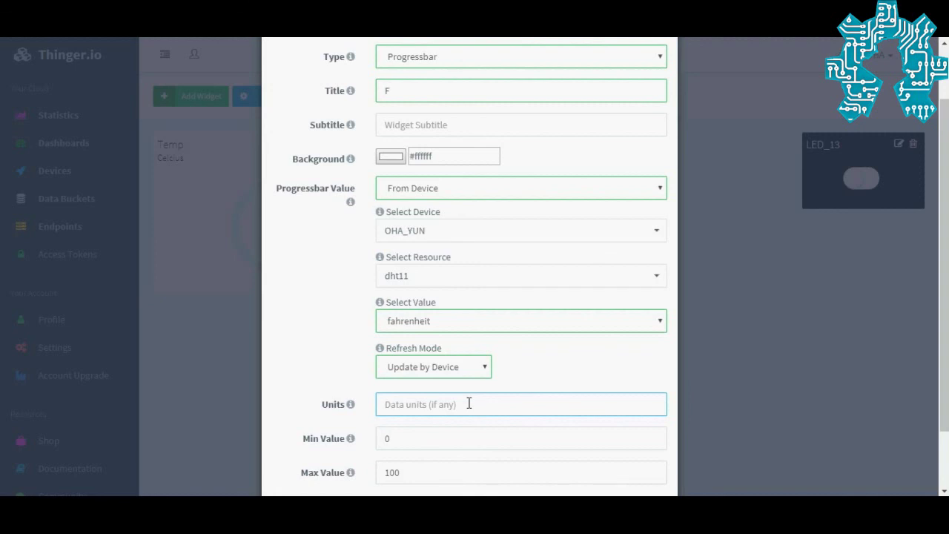
pyautogui.write('°F')
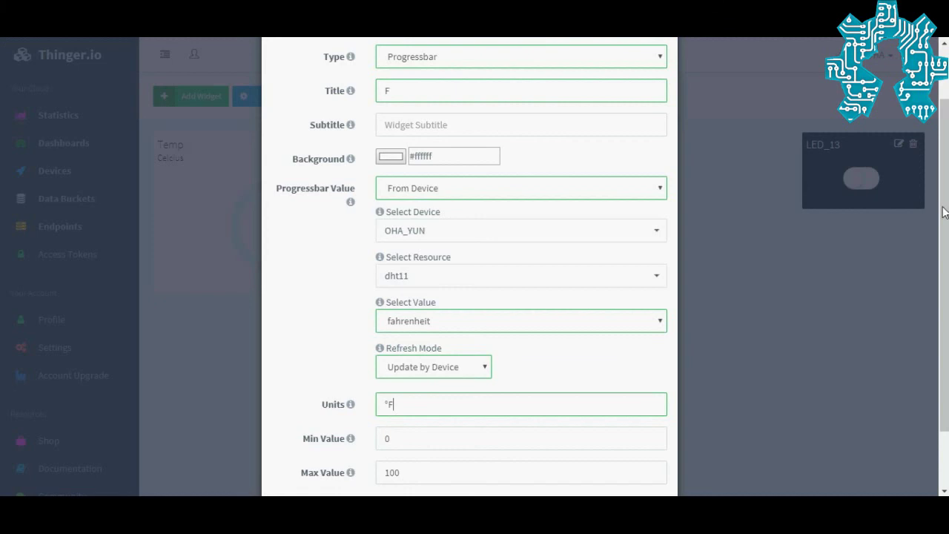
pyautogui.moveTo(943, 182); pyautogui.dragTo(941, 303)
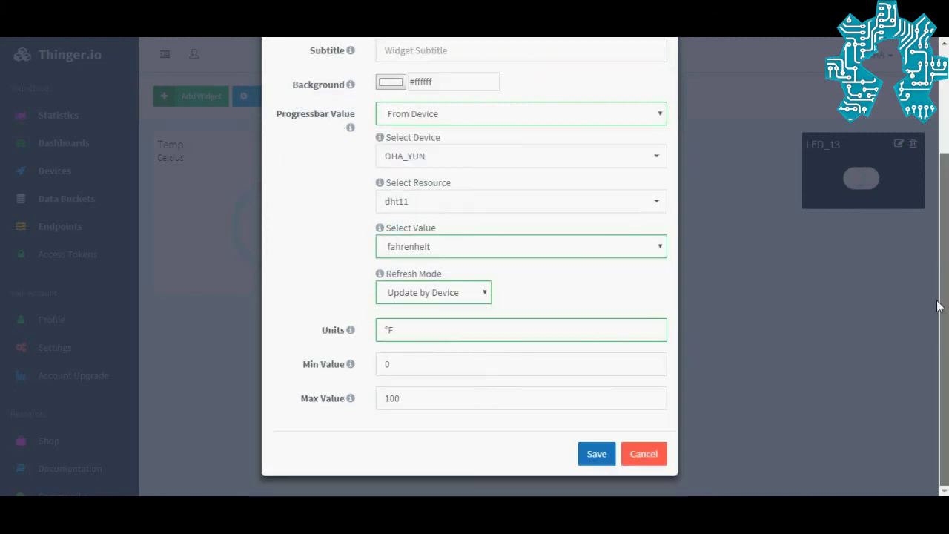
pyautogui.click(592, 457)
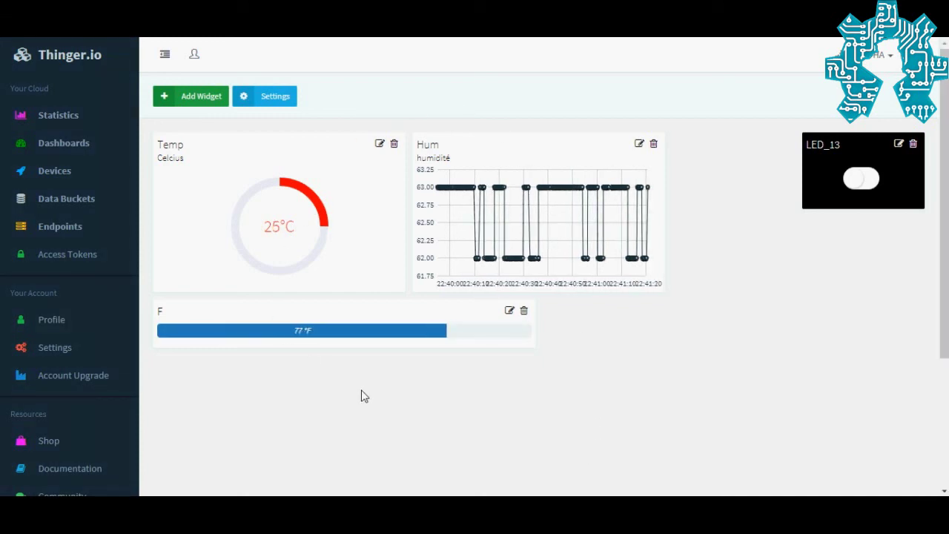
# - Enlarge the F progress bar widget to nearly the combined width of Temp and Hum and more than twice its height
pyautogui.moveTo(532, 343); pyautogui.dragTo(563, 413)
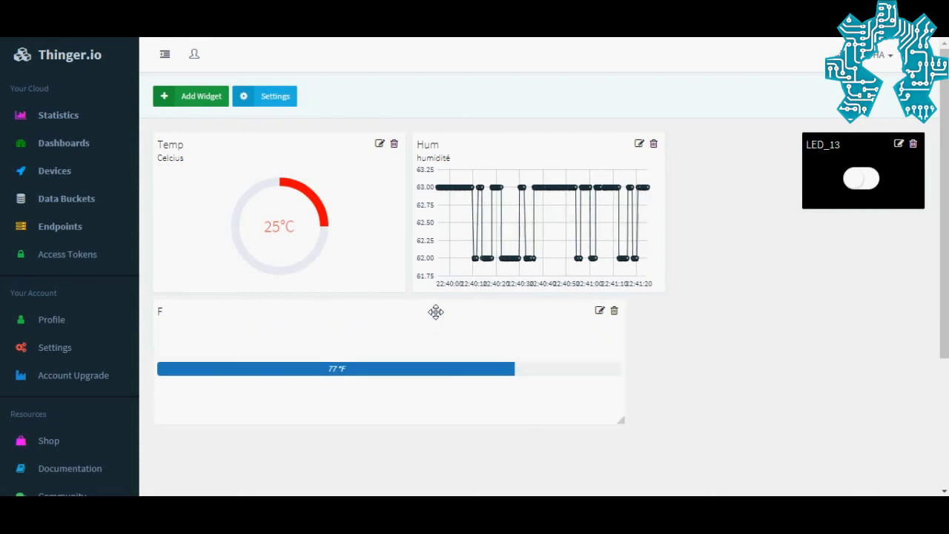